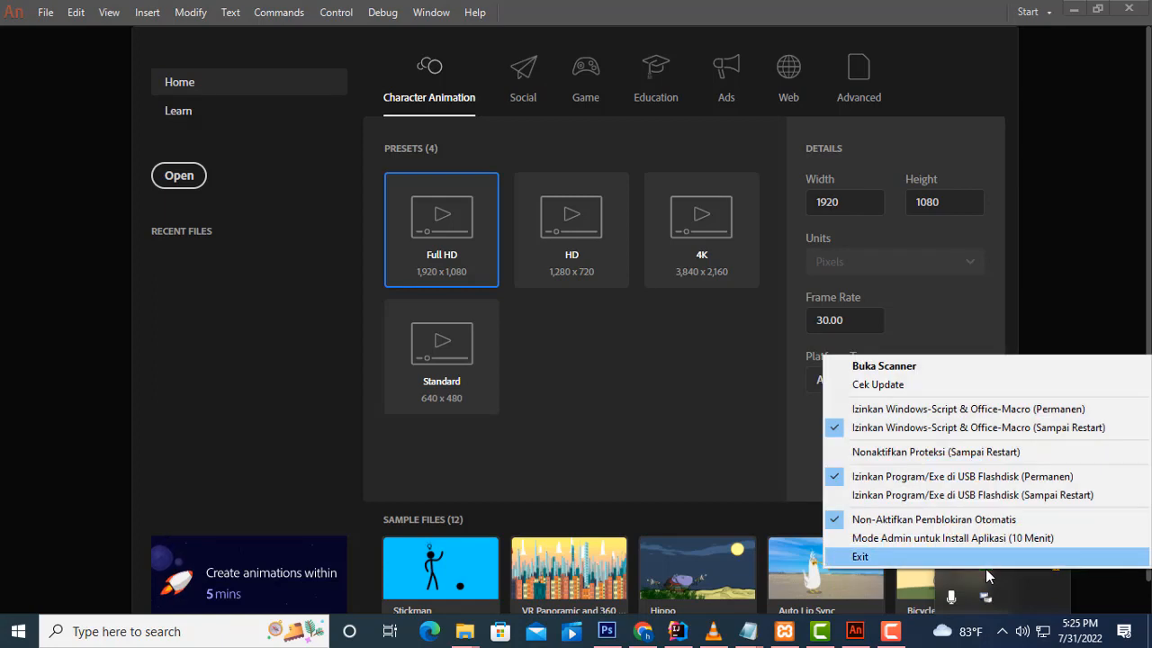
Exit the antivirus program running in the Windows notification area.
click(987, 555)
key(Return)
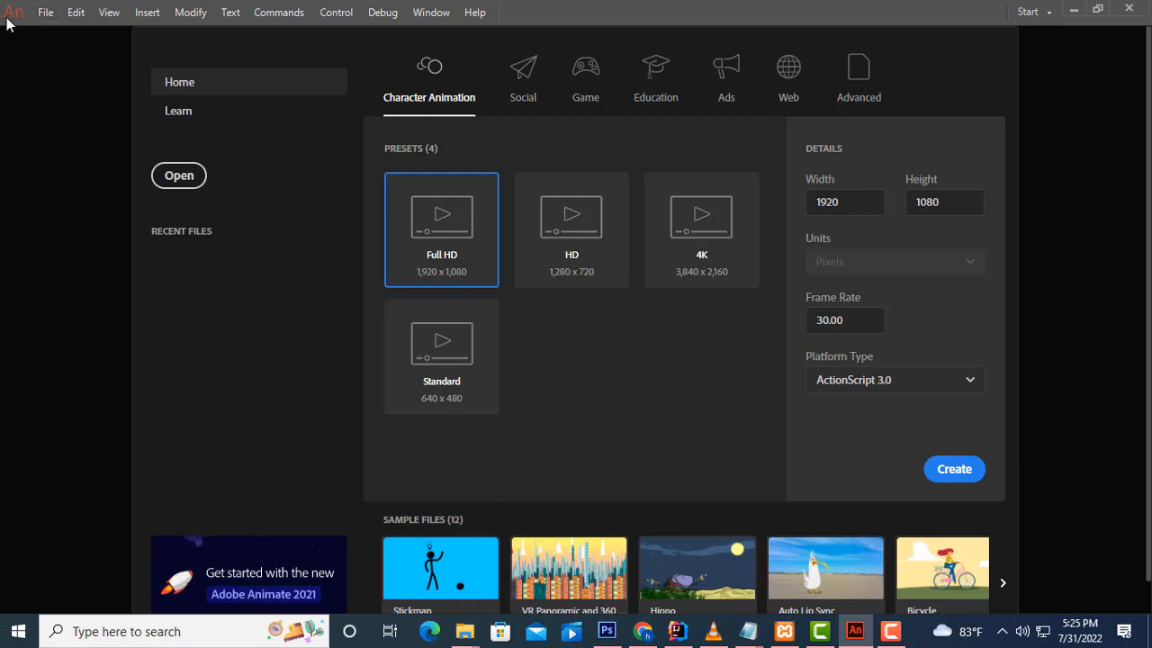
Look up Adobe Animate 2019 in the Windows search and return to the start screen.
click(18, 630)
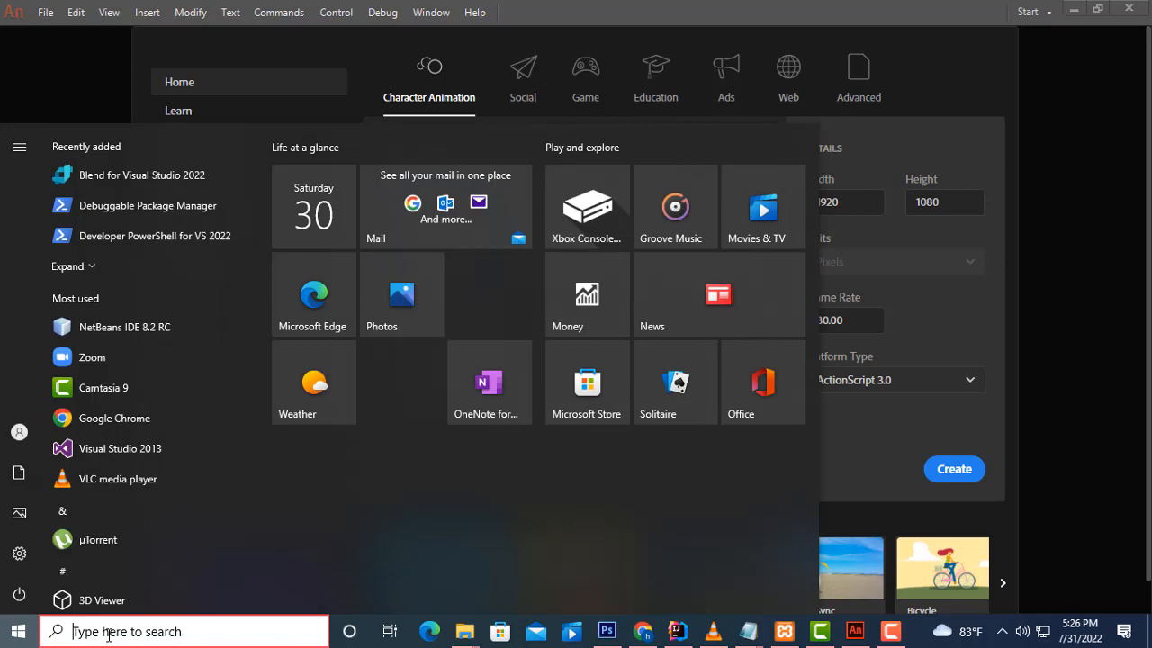
text(a)
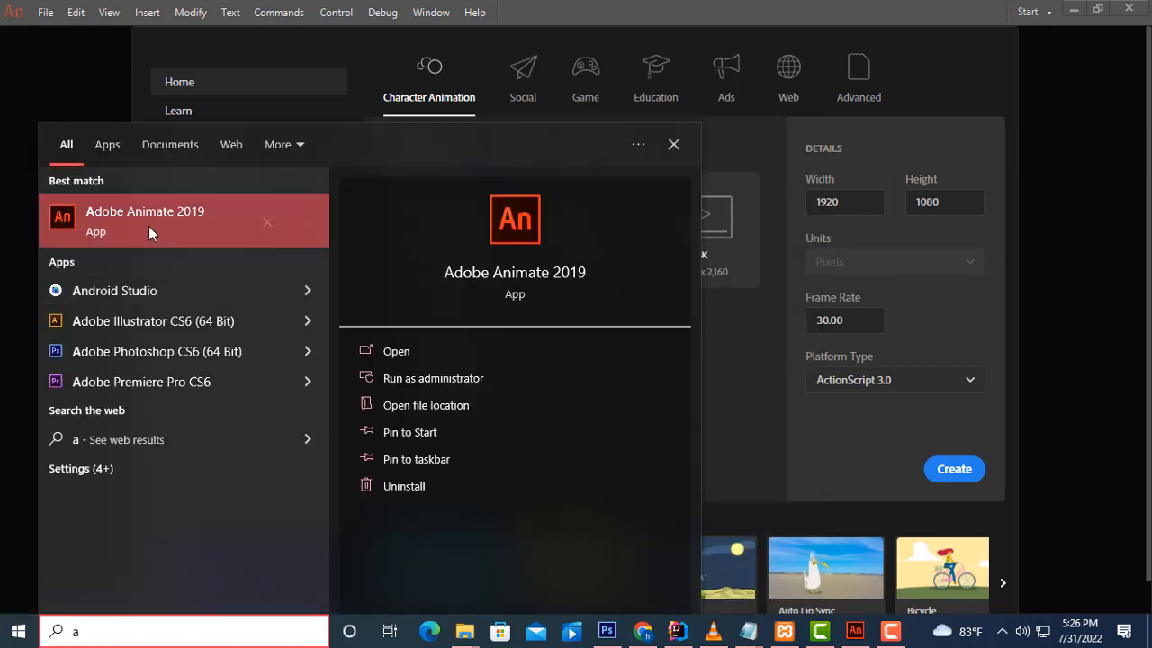
click(383, 45)
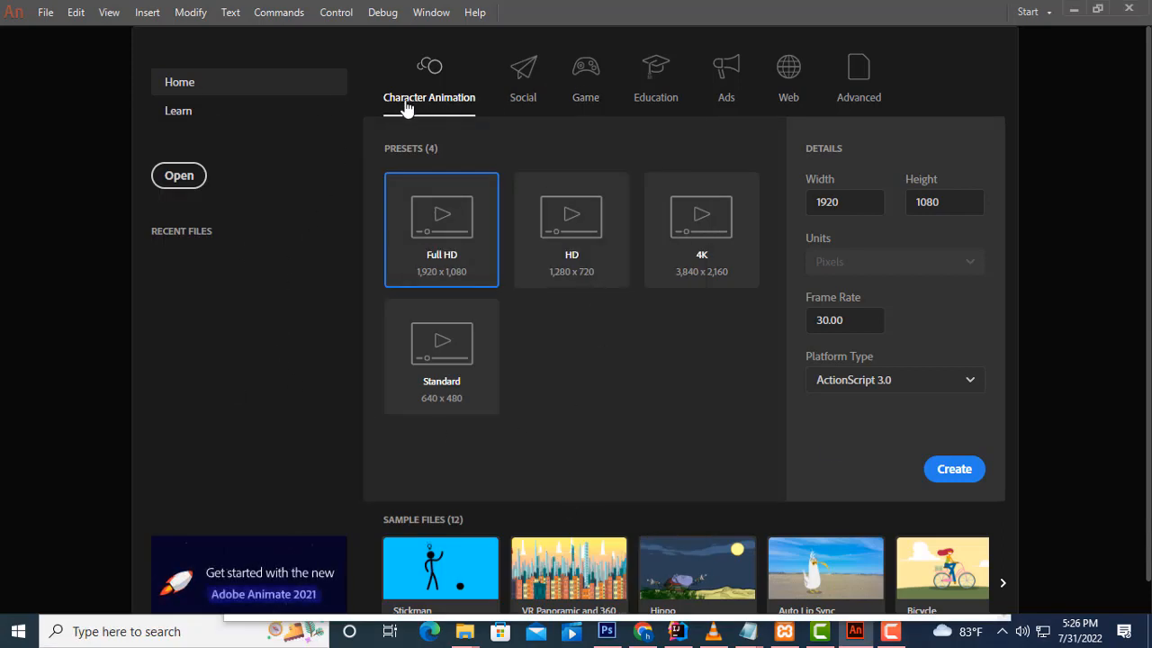
Look through the new-document presets of the Social, Game, Education and Ads categories, and return to Character Animation.
click(515, 104)
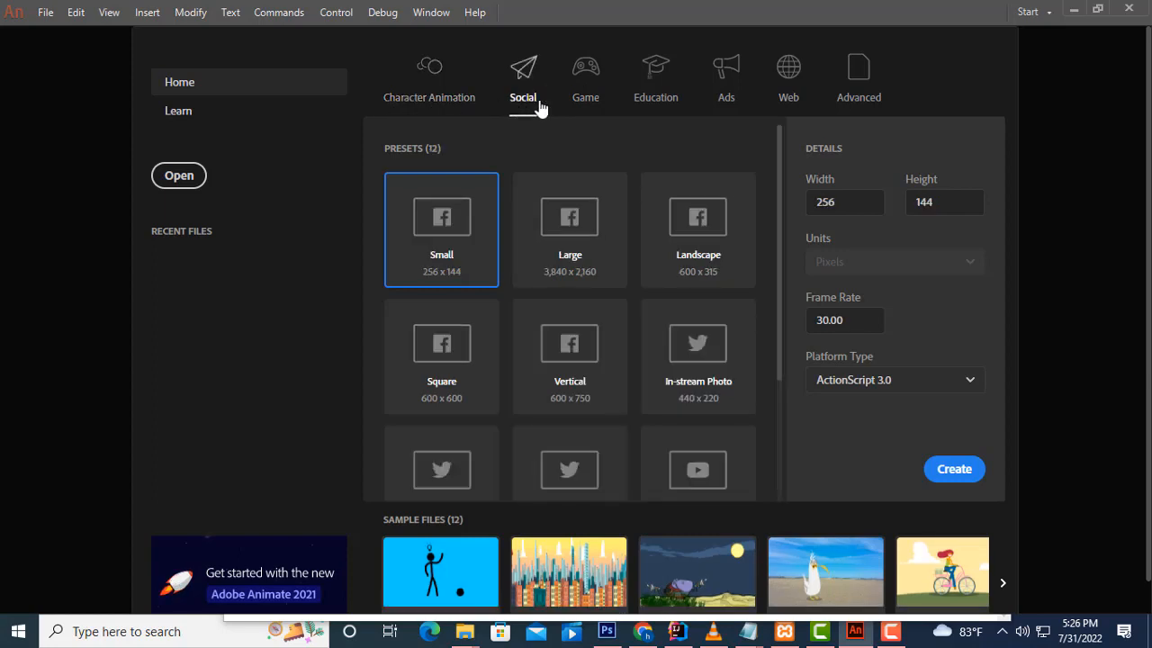
click(594, 106)
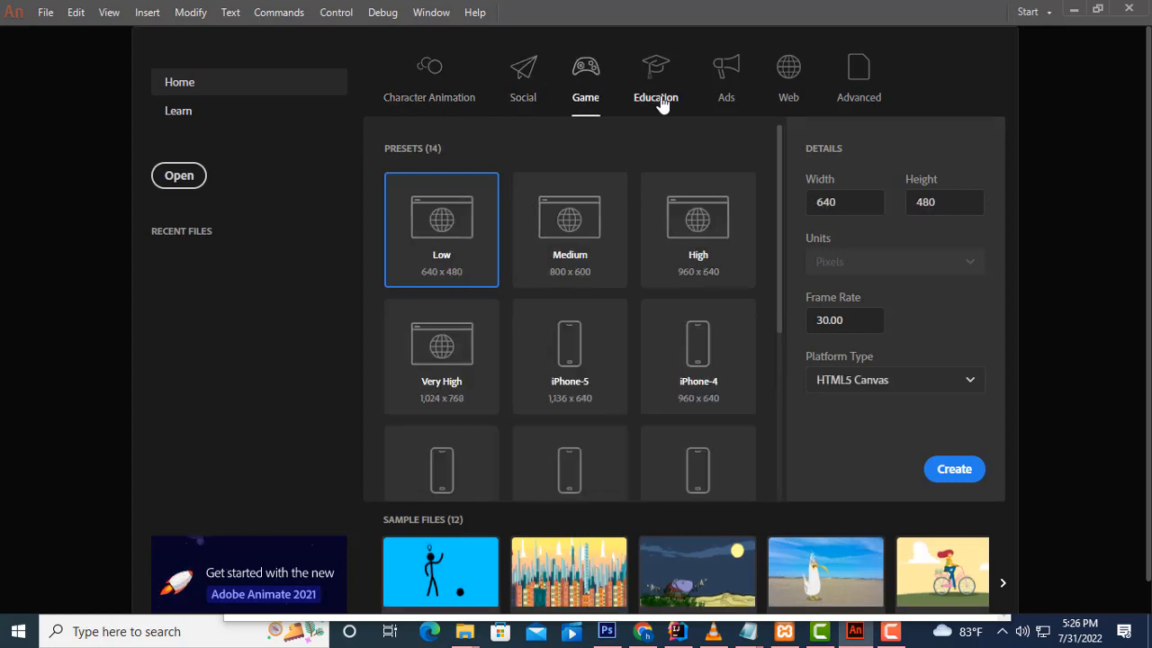
click(656, 101)
click(727, 106)
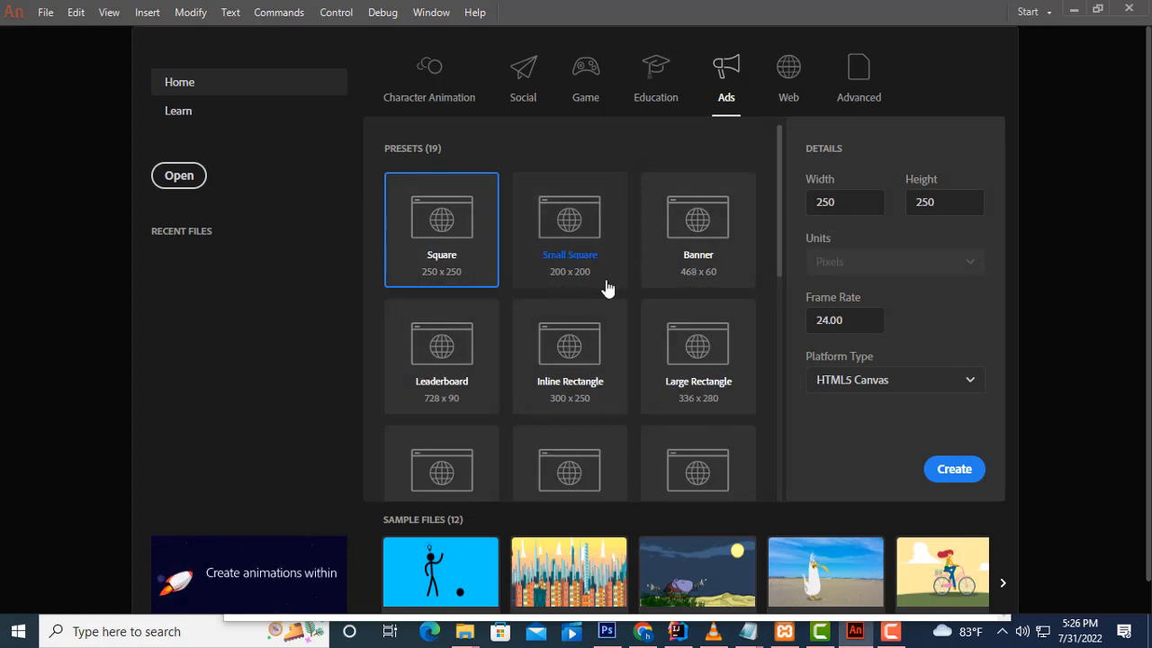
scroll(684, 324, down, 2)
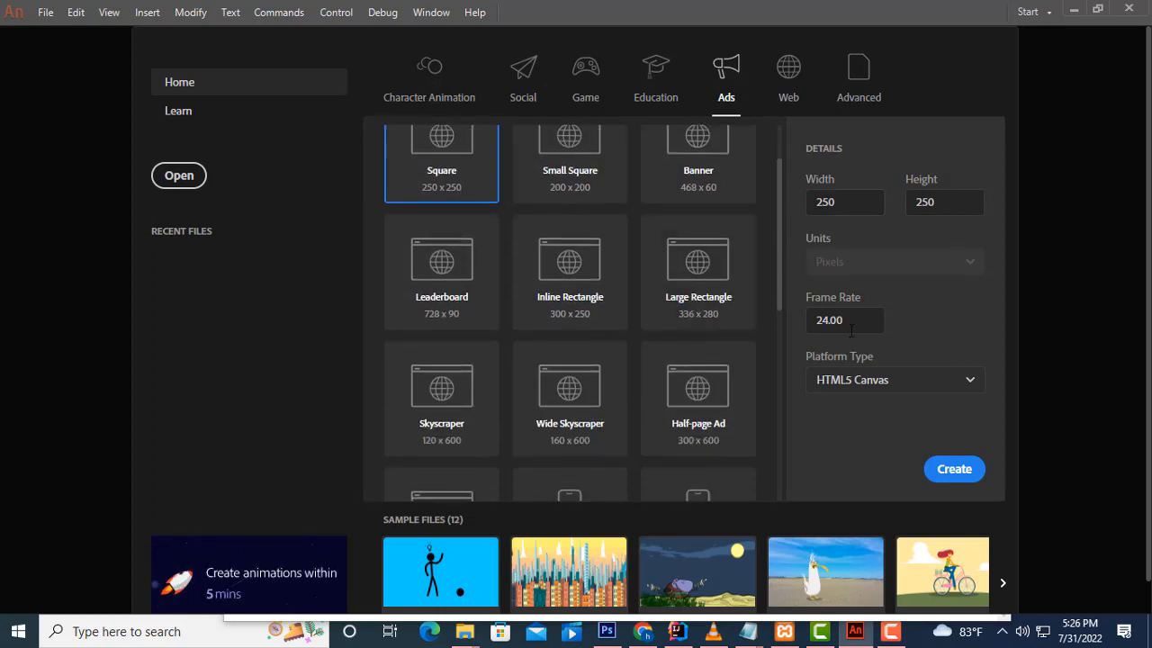
click(971, 381)
click(972, 384)
scroll(585, 252, up, 2)
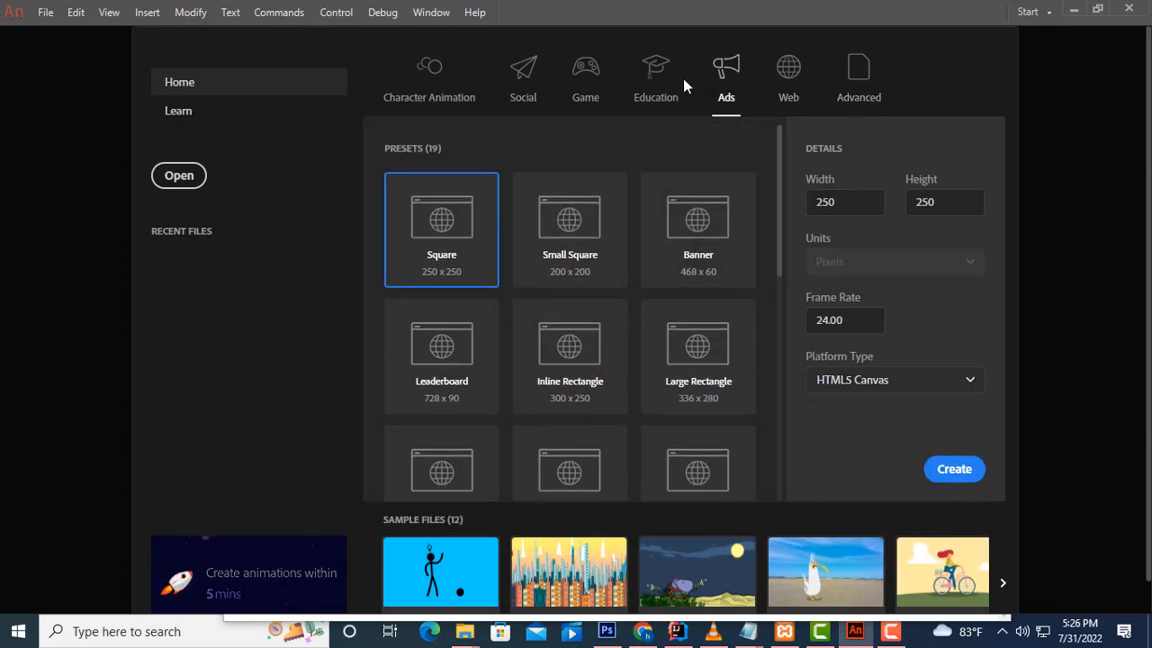
click(641, 84)
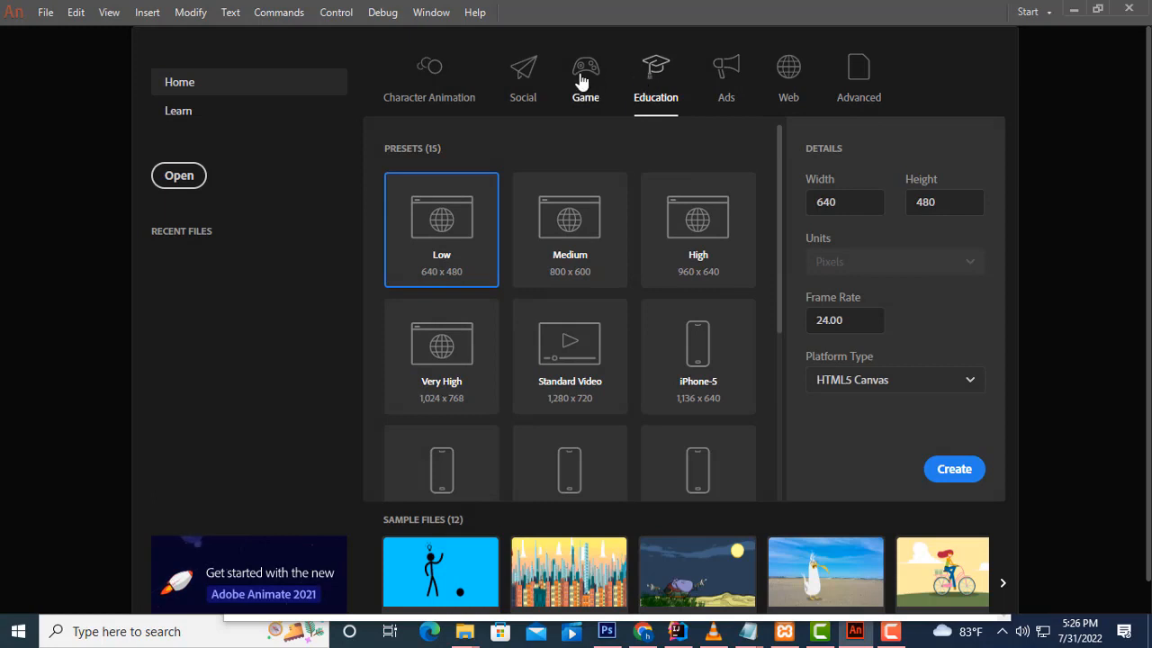
click(582, 79)
click(516, 81)
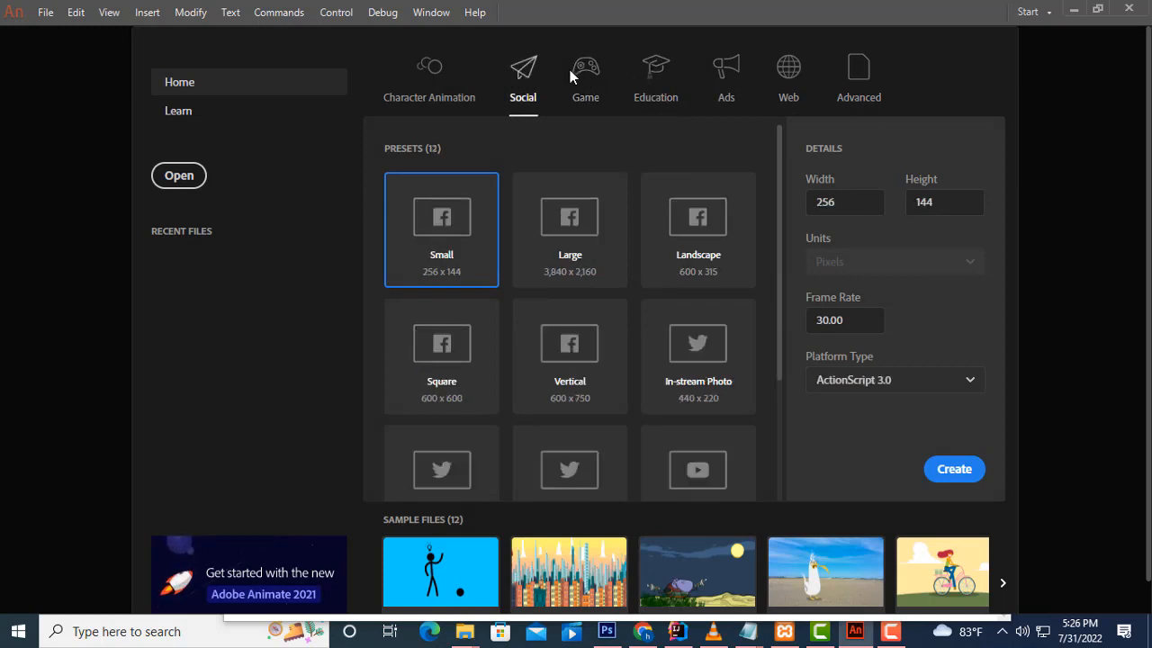
click(437, 79)
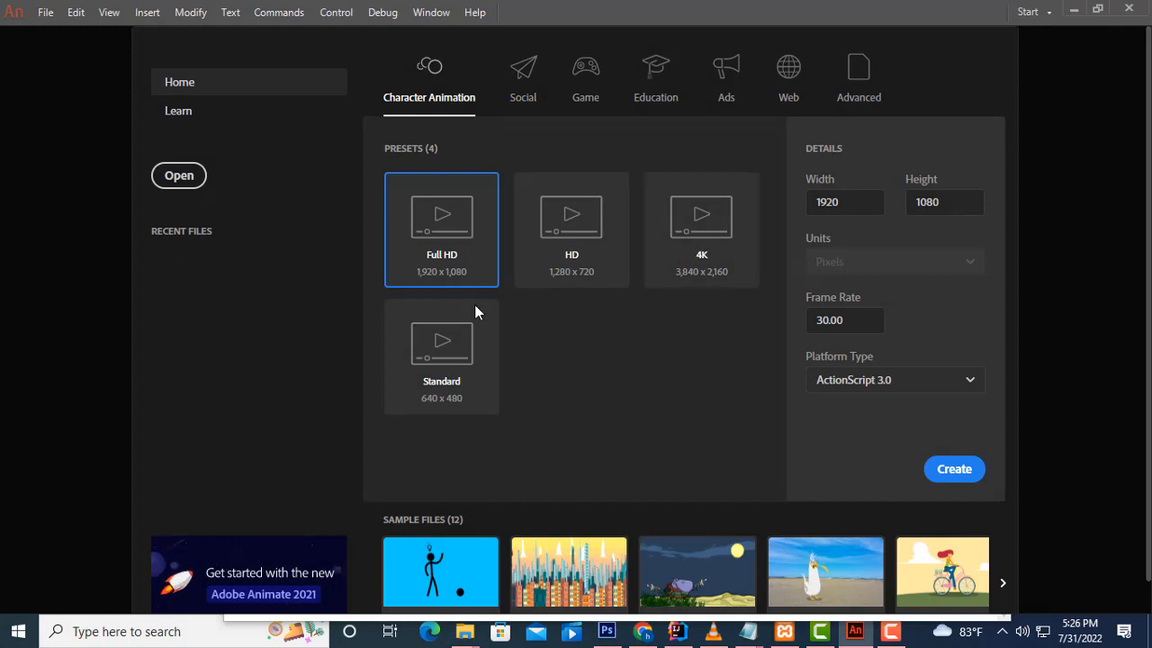
Create a Full HD Character Animation document of 1920 x 1080 pixels at 30 fps on the ActionScript 3.0 platform.
click(1002, 586)
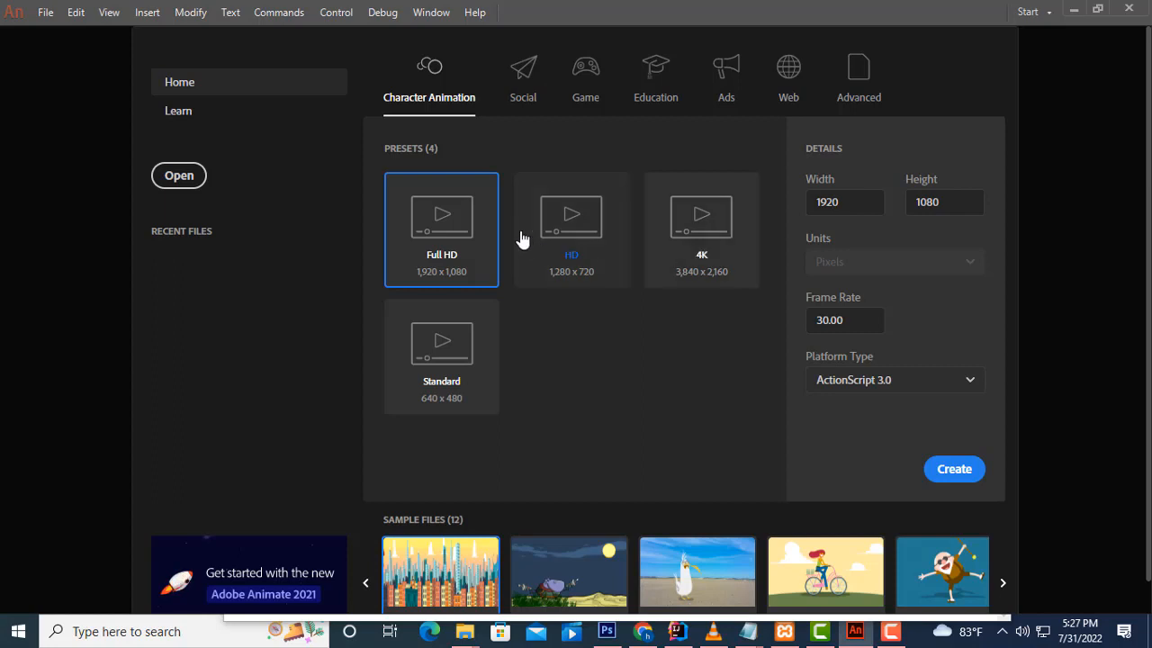
click(443, 195)
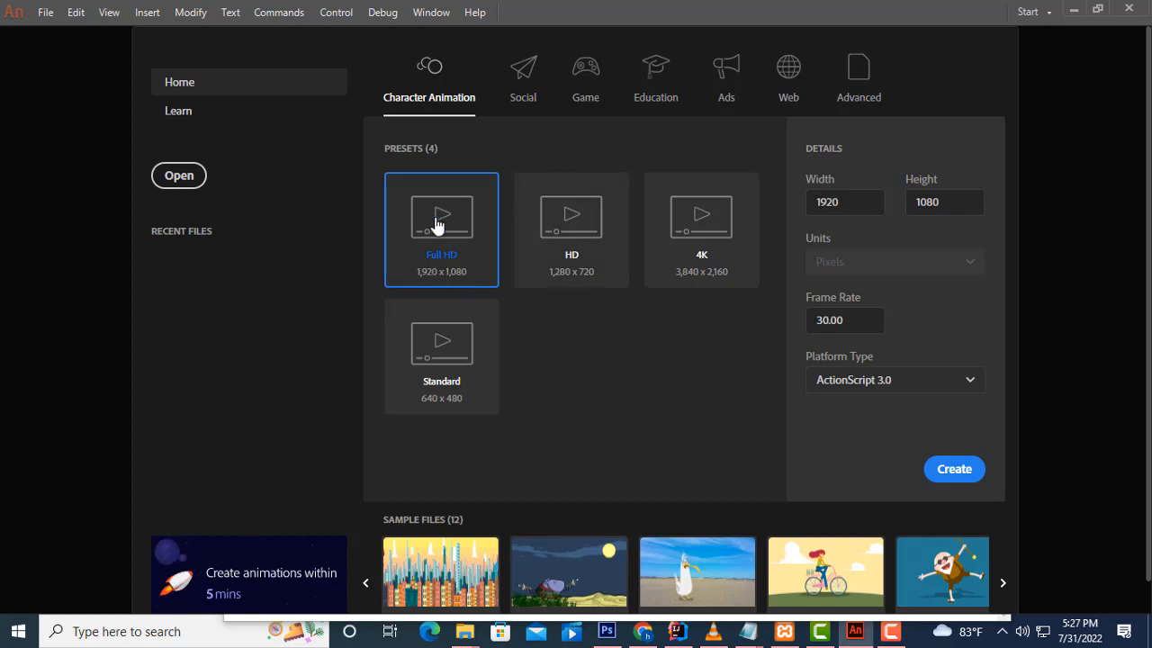
click(954, 469)
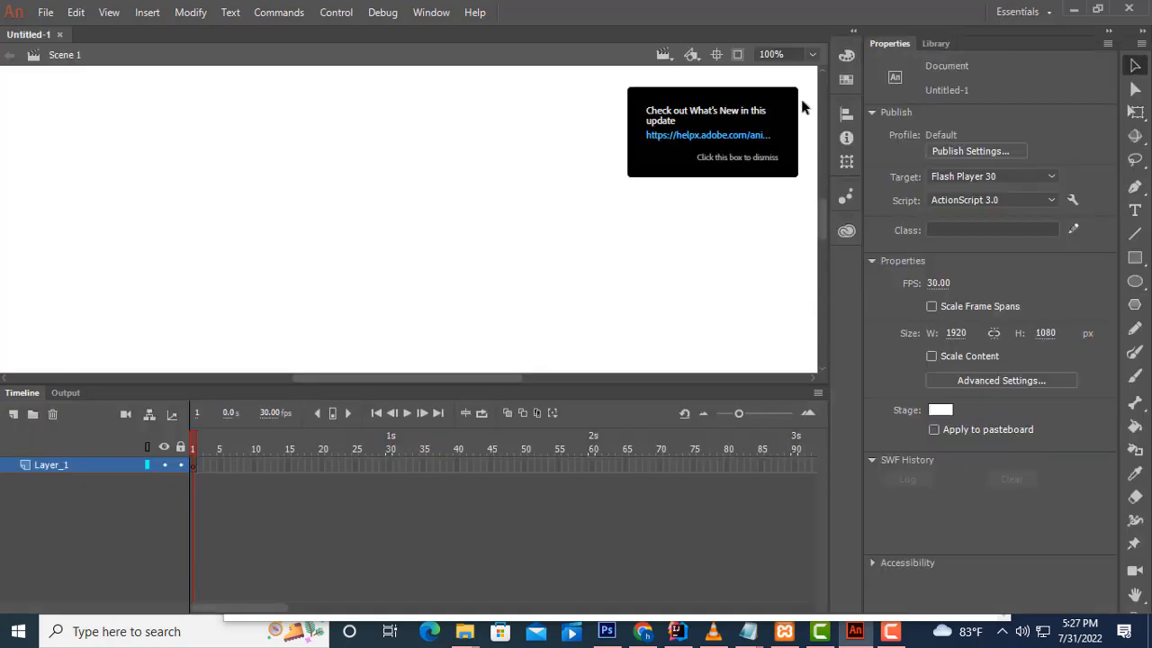
Set the stage zoom to 50% and reduce the timeline's height to enlarge the stage area.
click(814, 55)
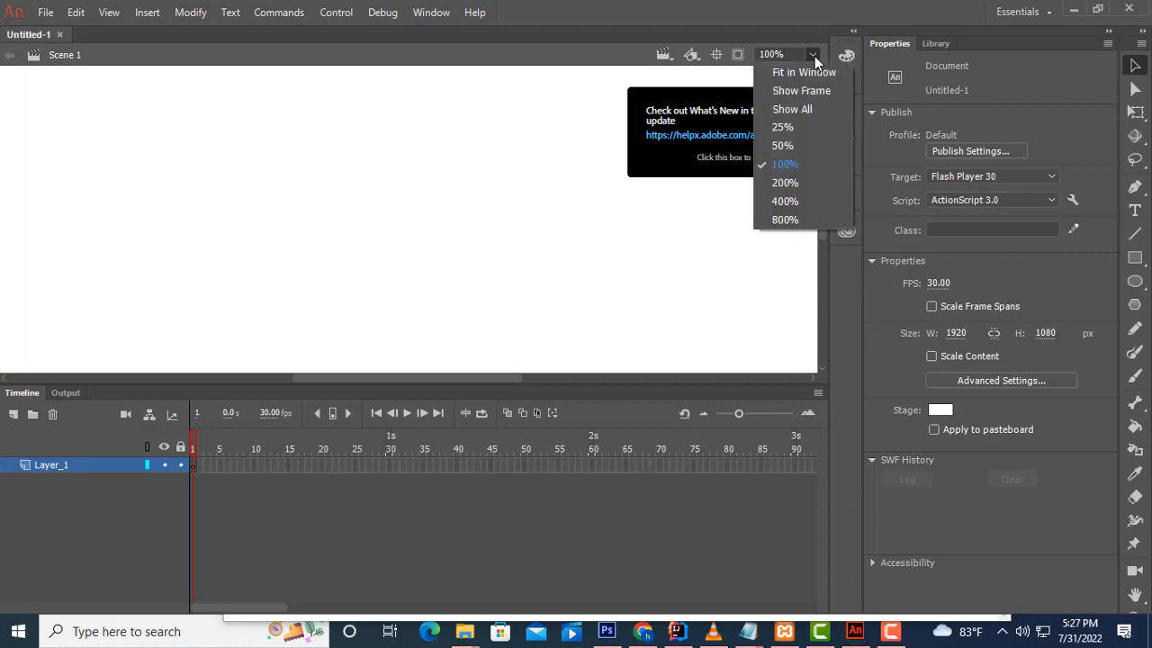
click(794, 144)
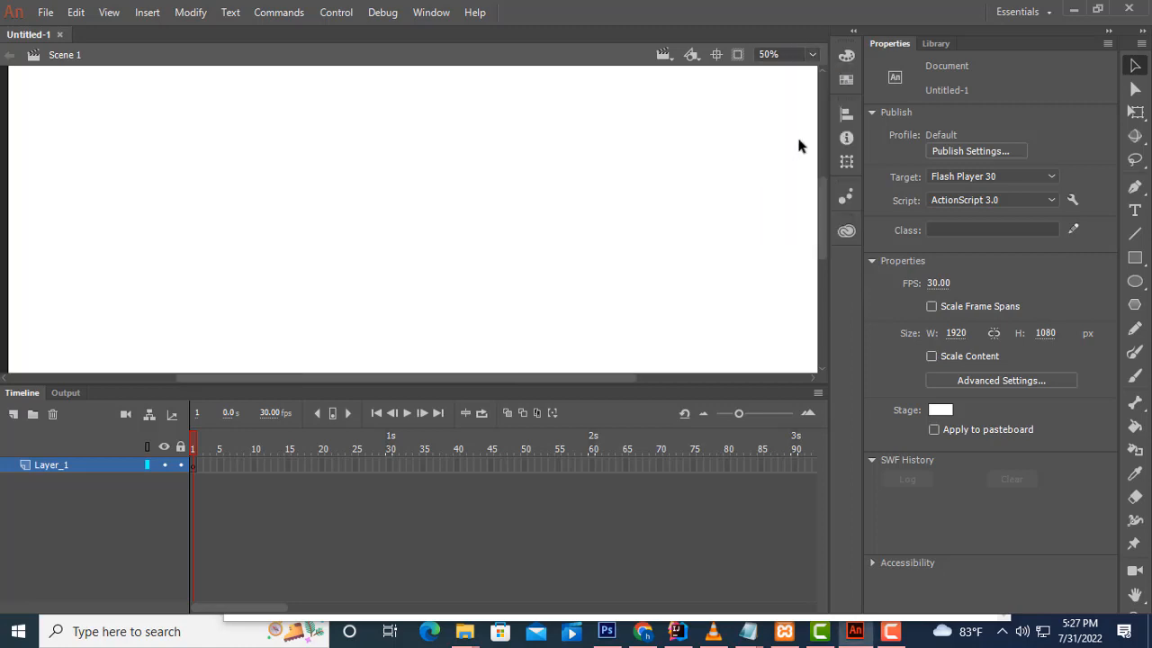
scroll(798, 248, down, 2)
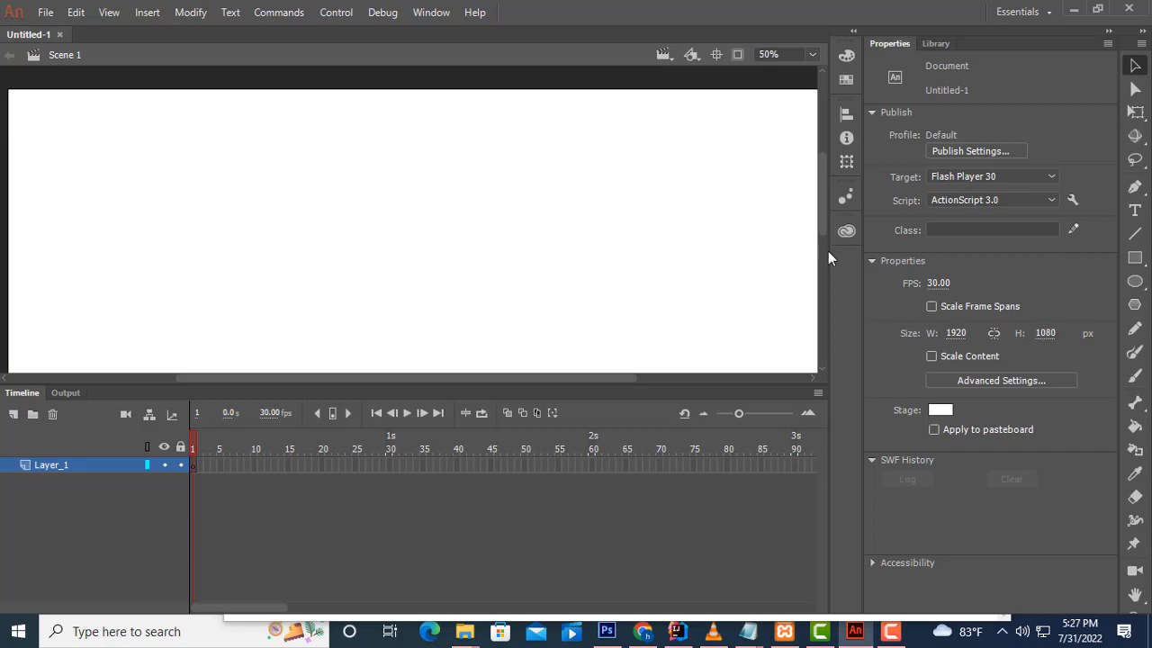
drag(717, 397, 711, 444)
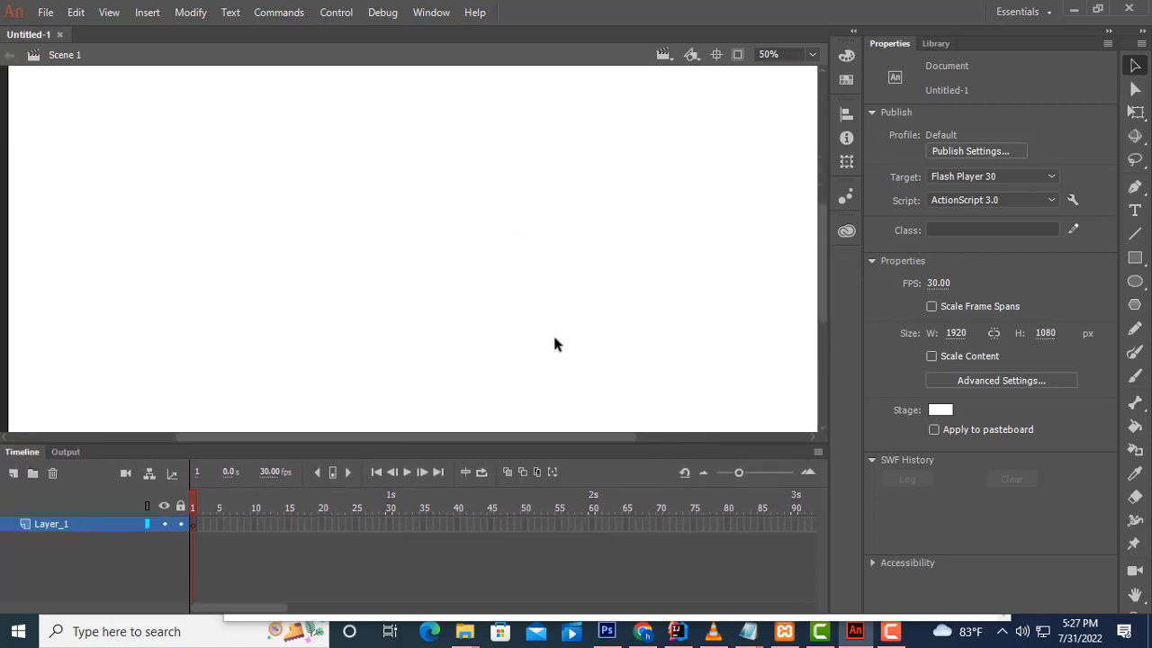
scroll(540, 306, up, 1)
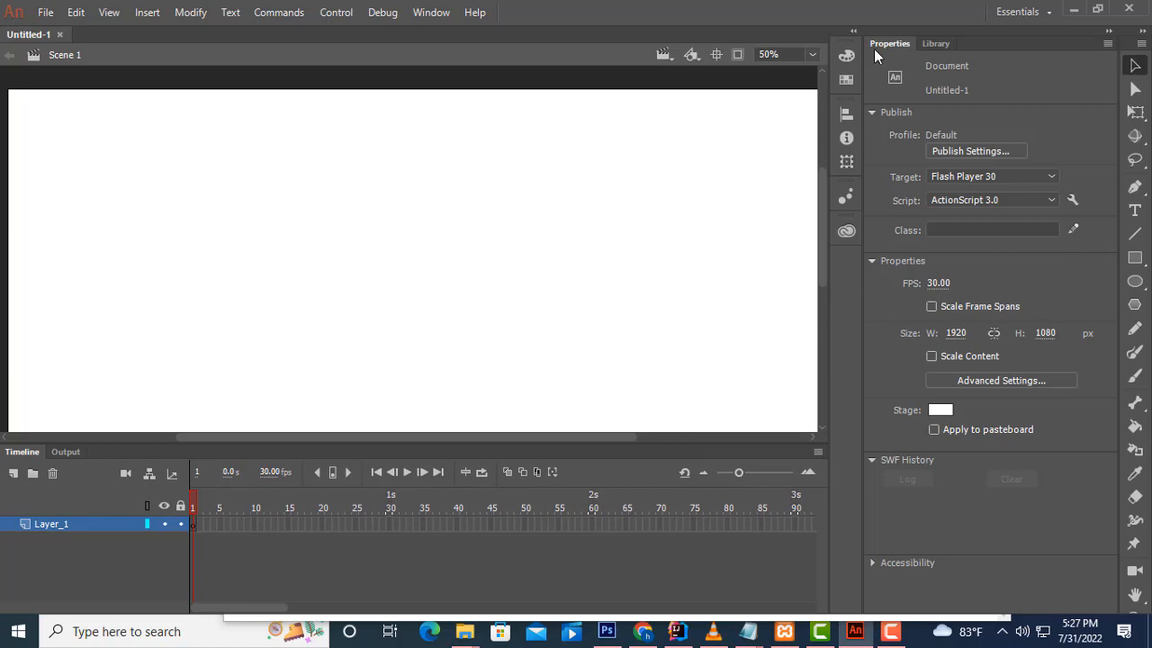
Set the stage zoom to 40% with the full width of the stage in view.
click(813, 52)
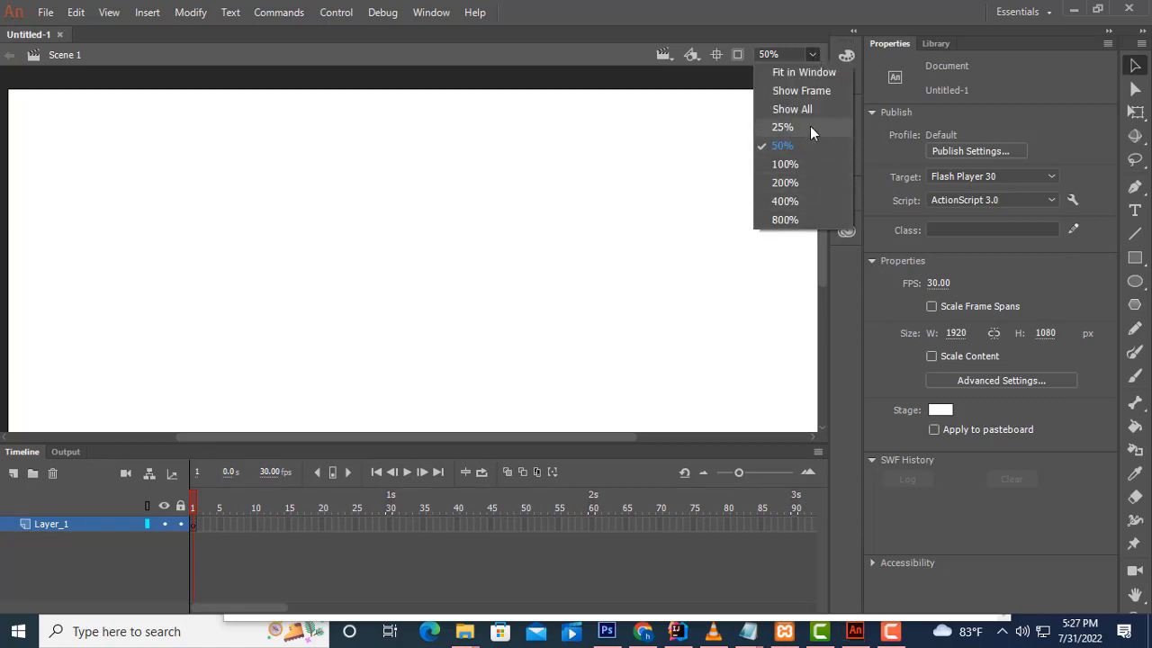
click(772, 126)
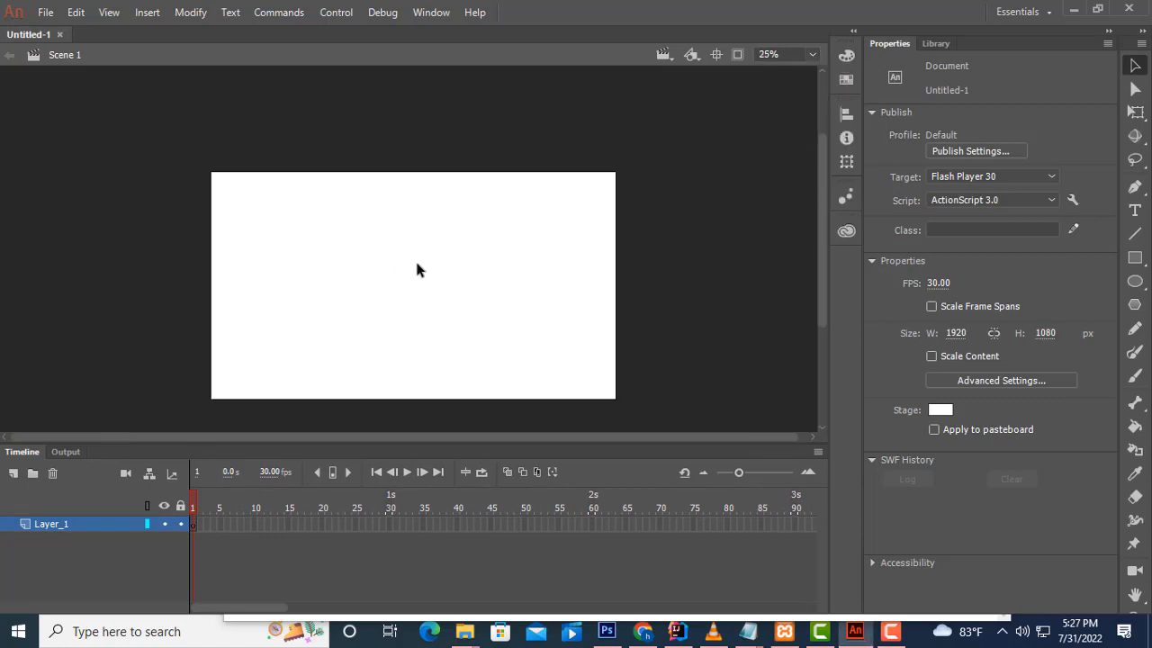
scroll(342, 290, up, 1)
drag(822, 245, 824, 267)
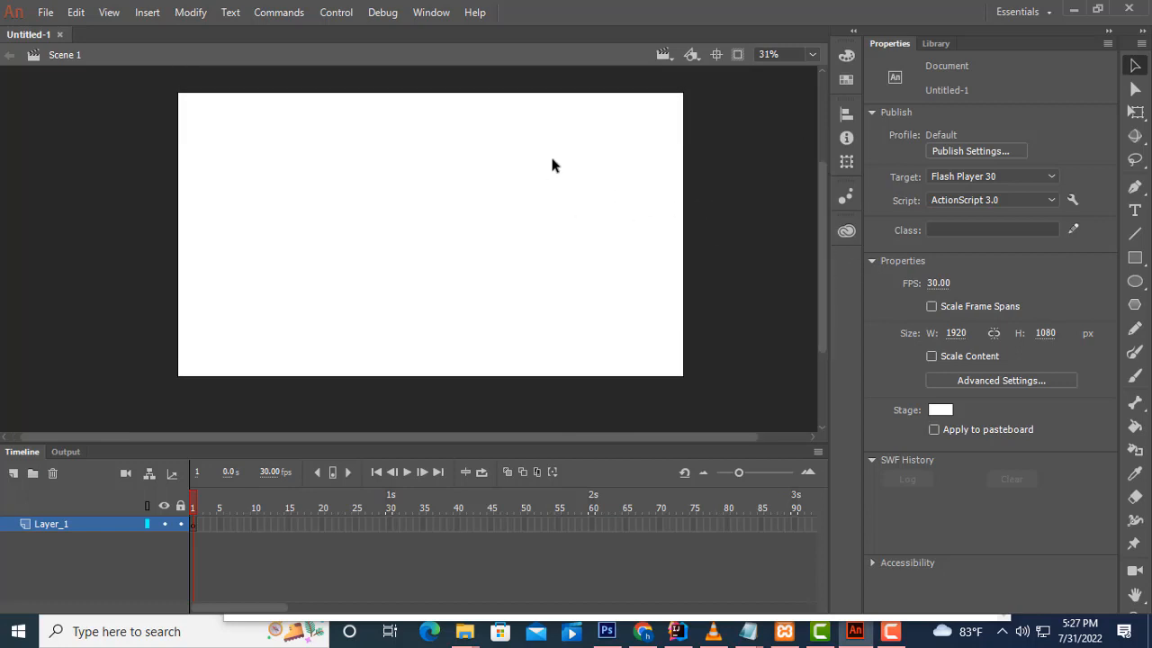
scroll(552, 165, up, 1)
mouse_move(820, 259)
mouse_down()
mouse_move(828, 272)
mouse_move(824, 252)
mouse_move(820, 261)
mouse_up()
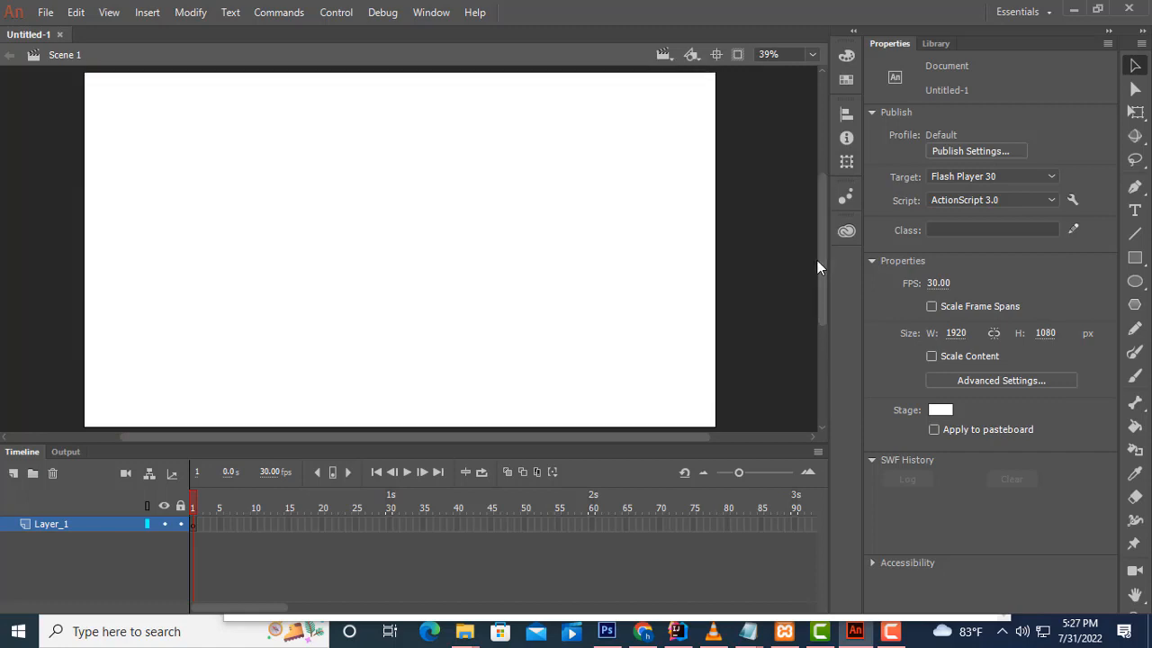
scroll(741, 258, up, 3)
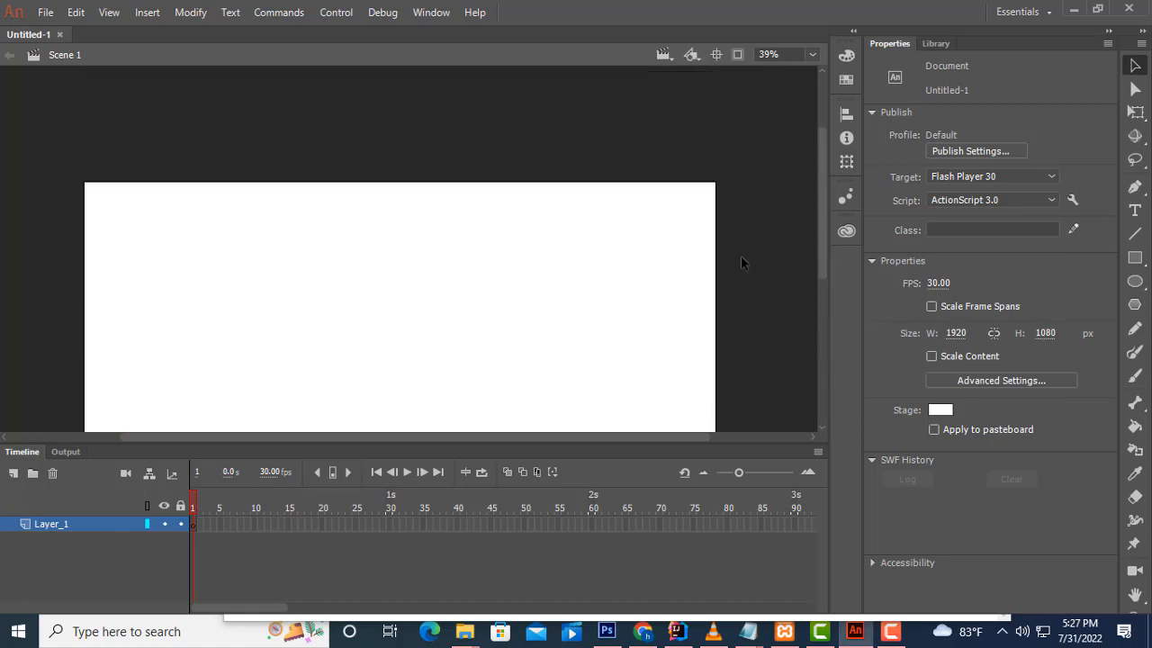
scroll(742, 261, down, 3)
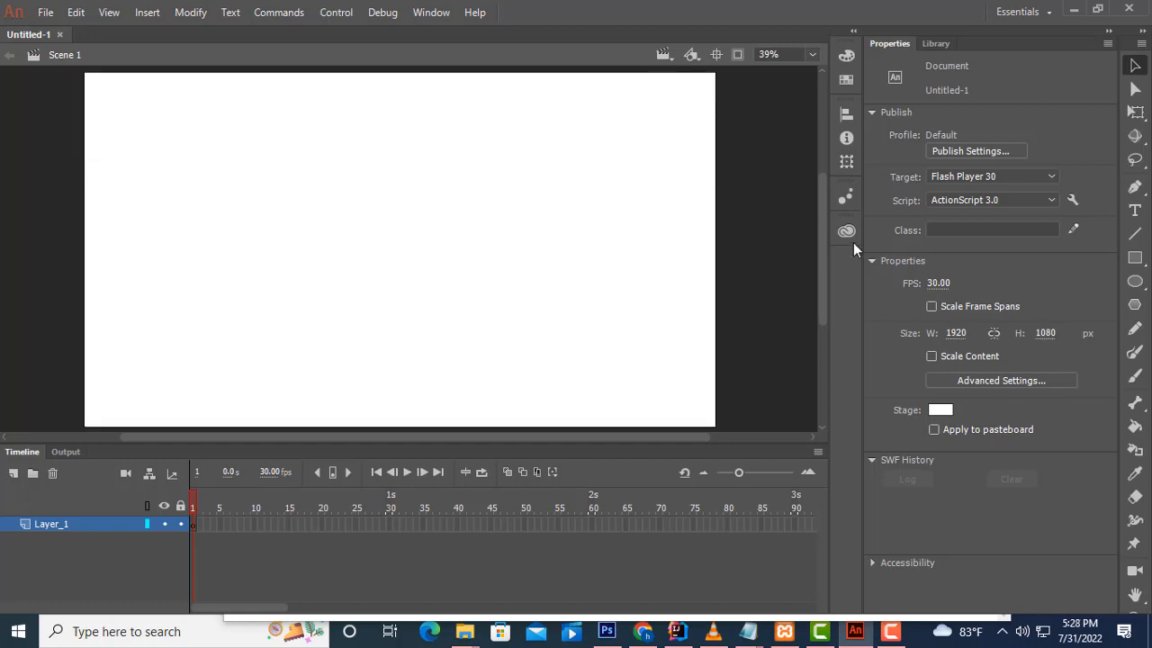
click(788, 54)
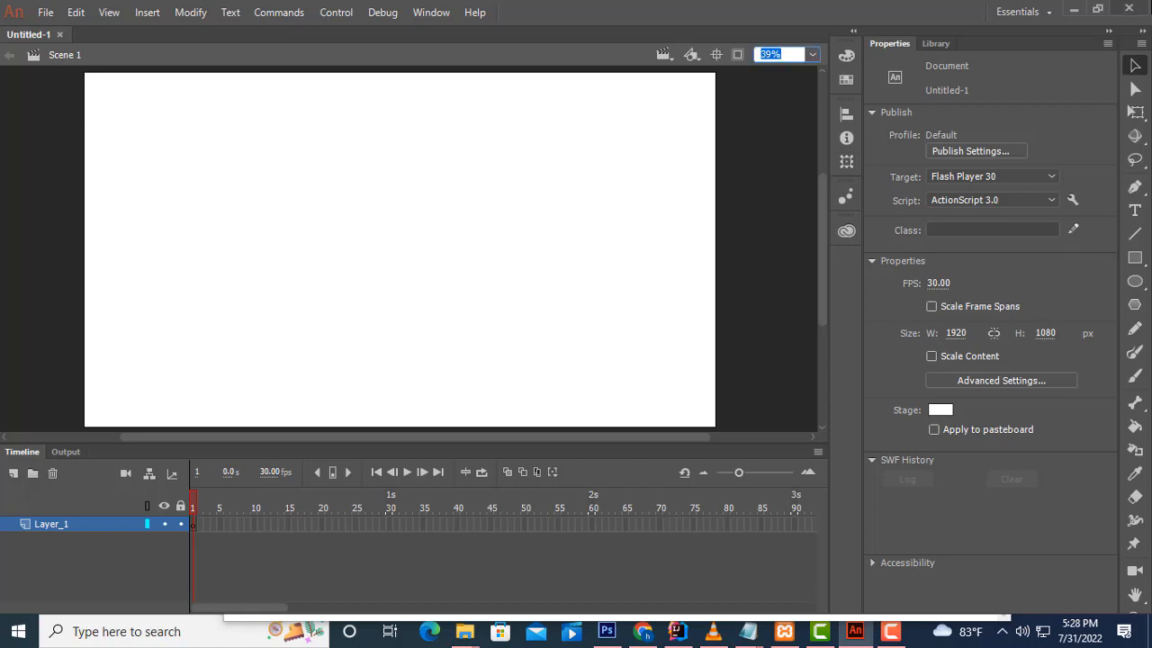
text(40)
key(Return)
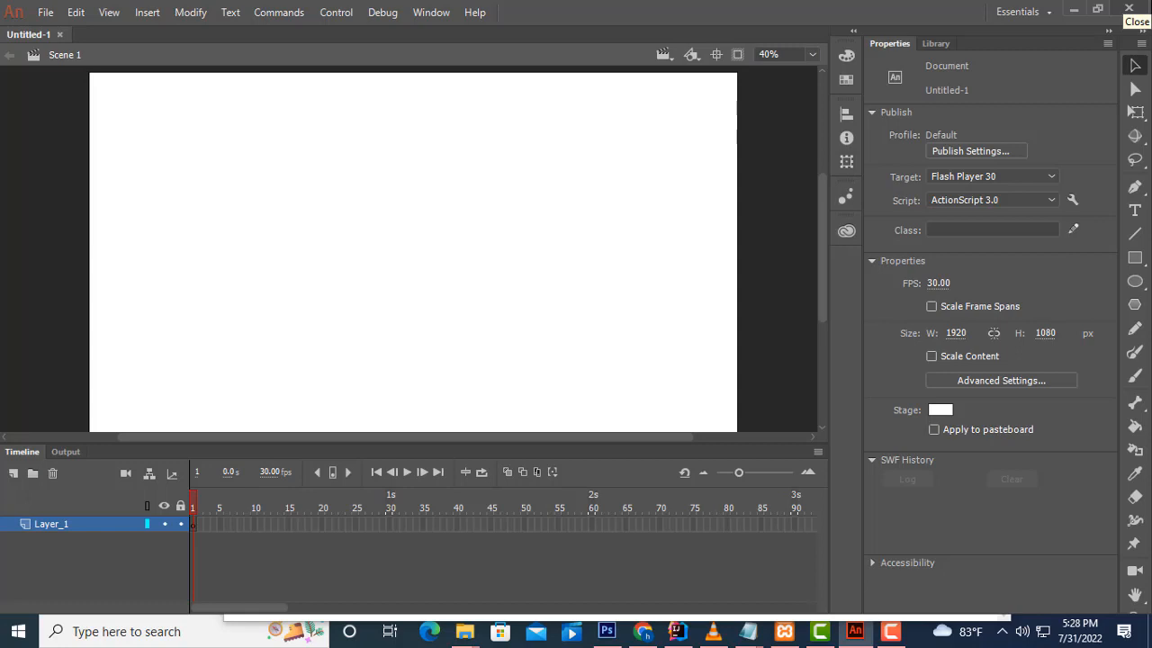
Dock the Tools panel along the left edge of the workspace and narrow it to a single column.
drag(725, 442, 751, 348)
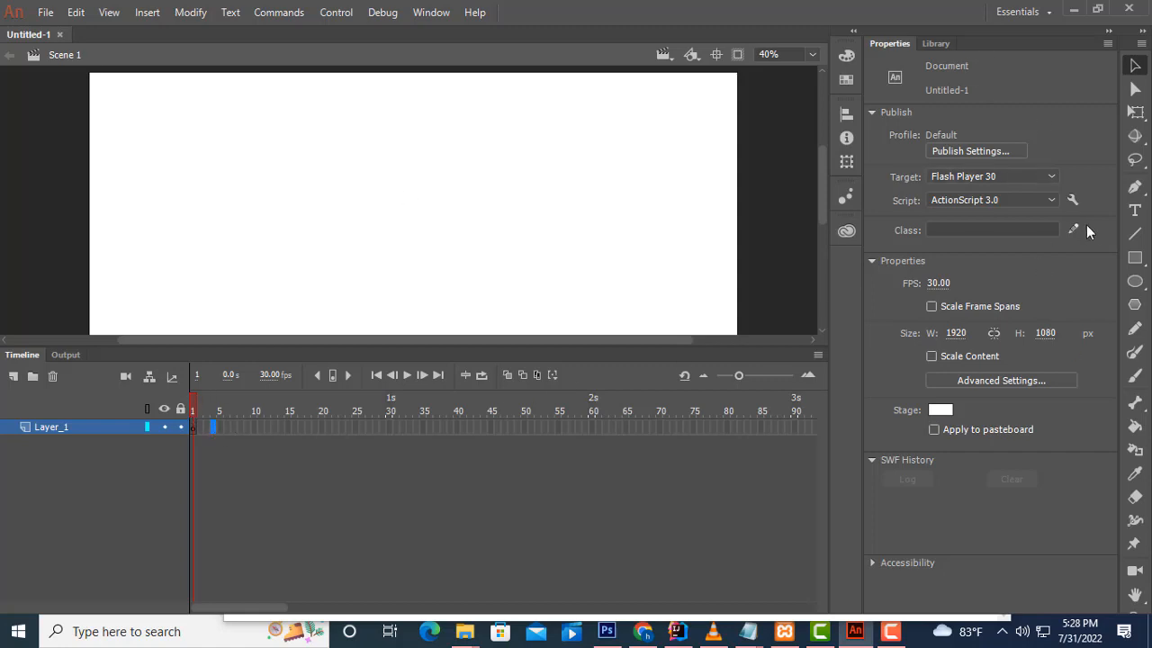
click(1136, 88)
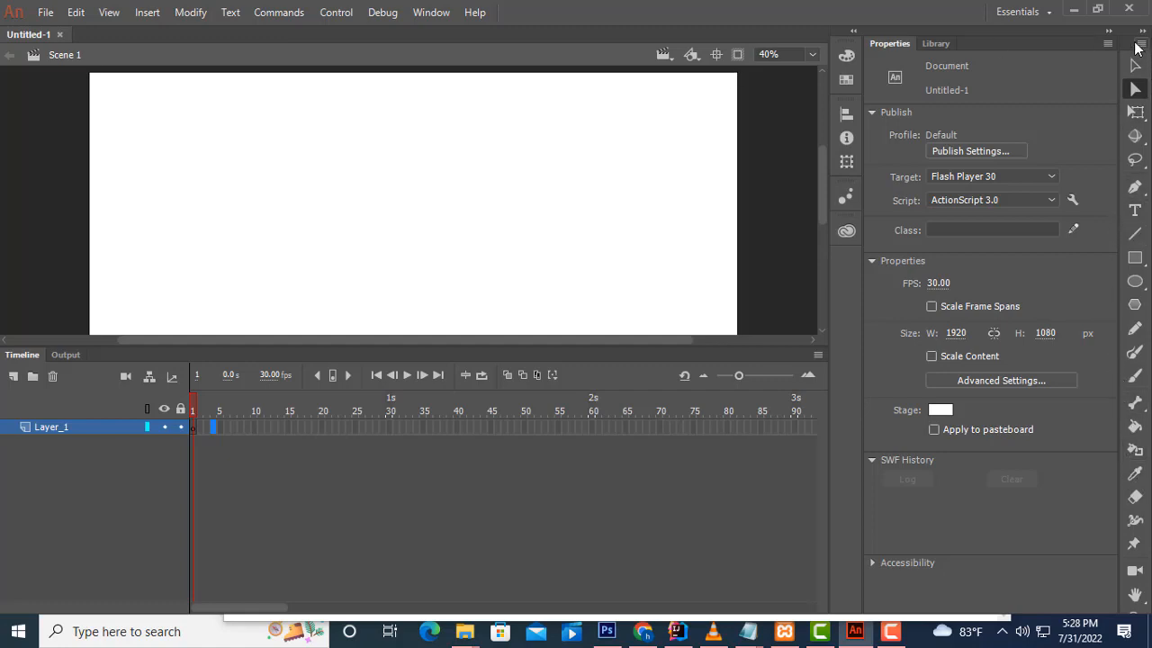
drag(1132, 46, 12, 76)
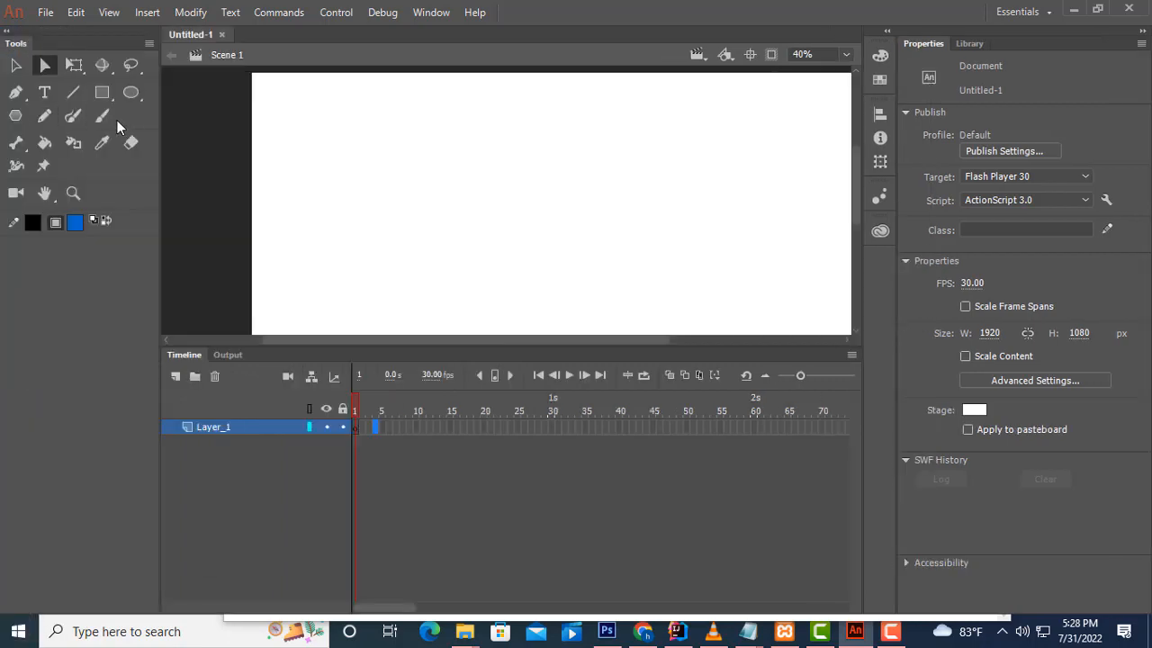
drag(160, 147, 36, 160)
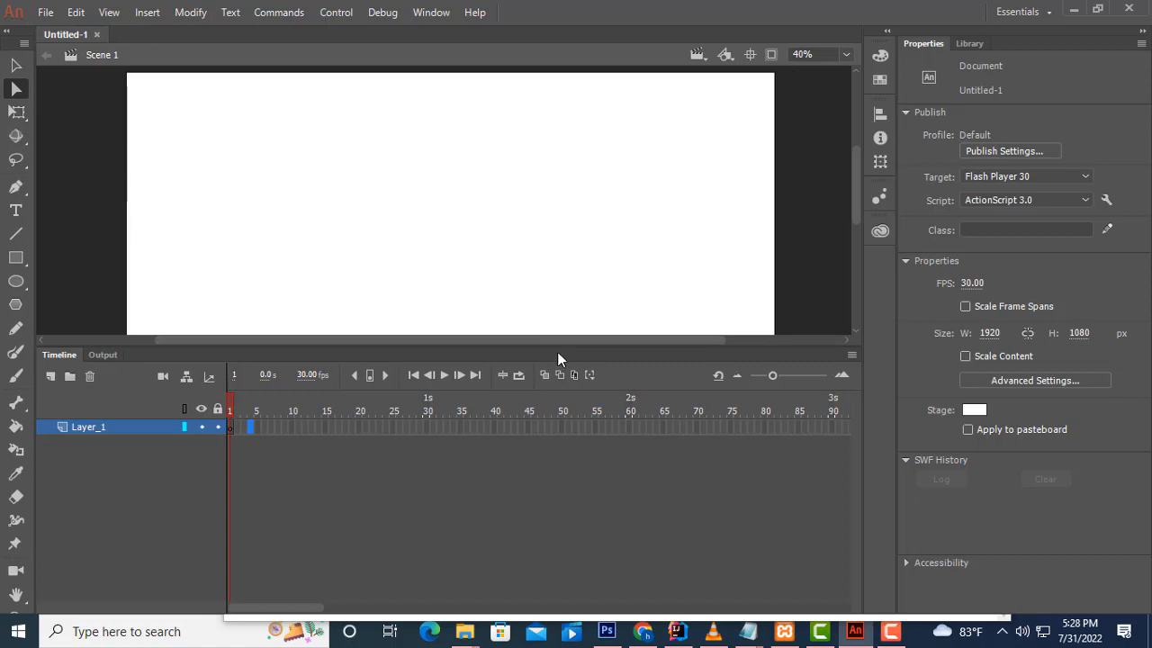
Reduce the timeline's height to reveal more of the stage, and select frame 1 of Layer_1.
drag(572, 375, 576, 393)
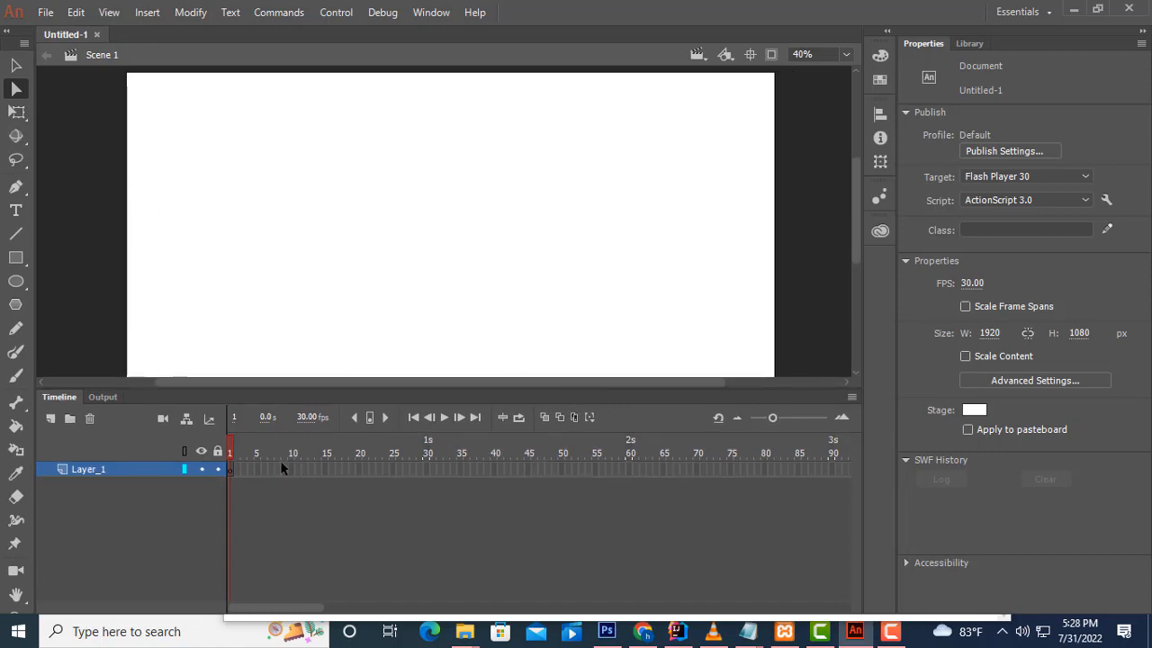
drag(510, 396, 527, 429)
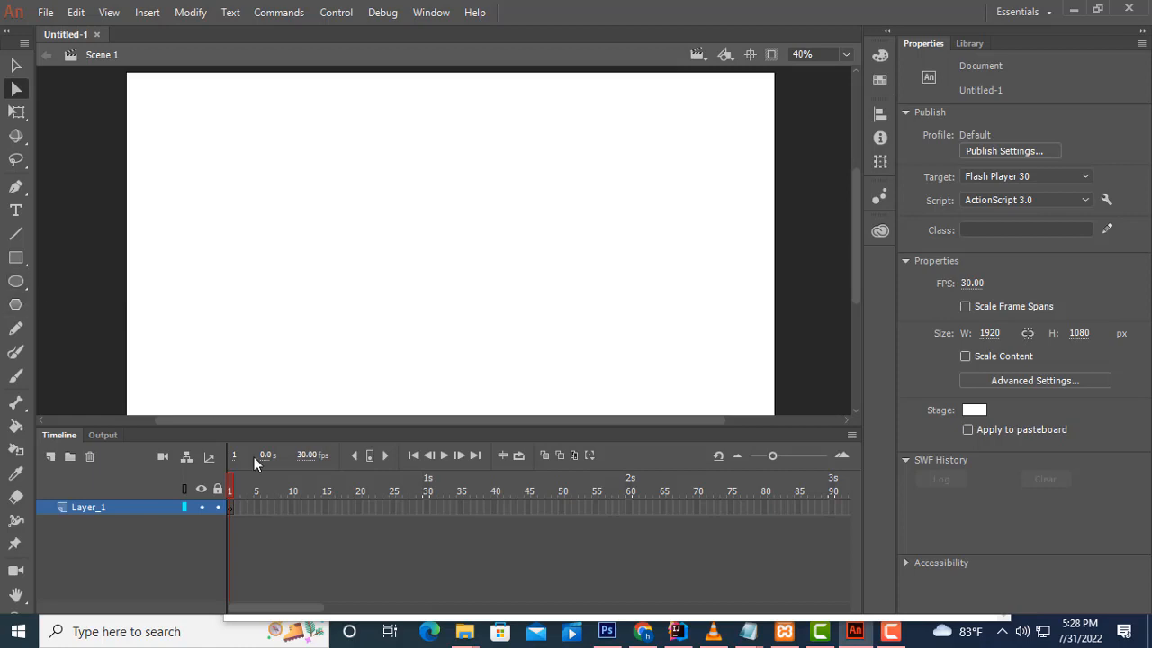
click(229, 507)
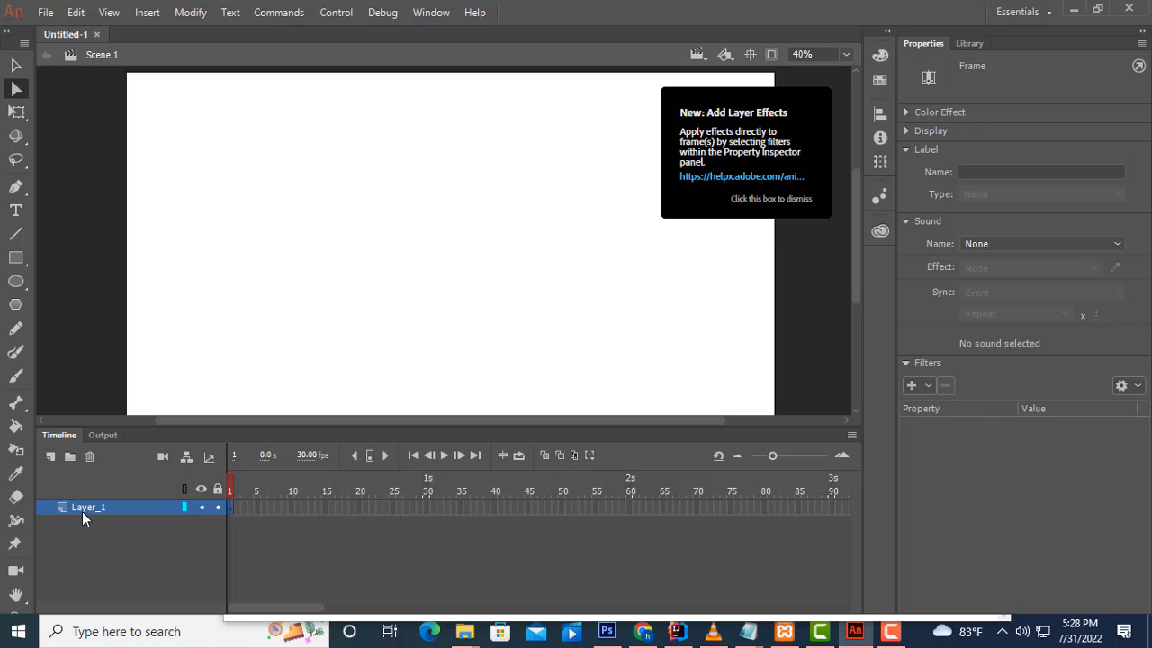
Draw a red circle without a stroke, about 335 px in diameter, in the upper-left area of the stage on frame 1.
click(231, 493)
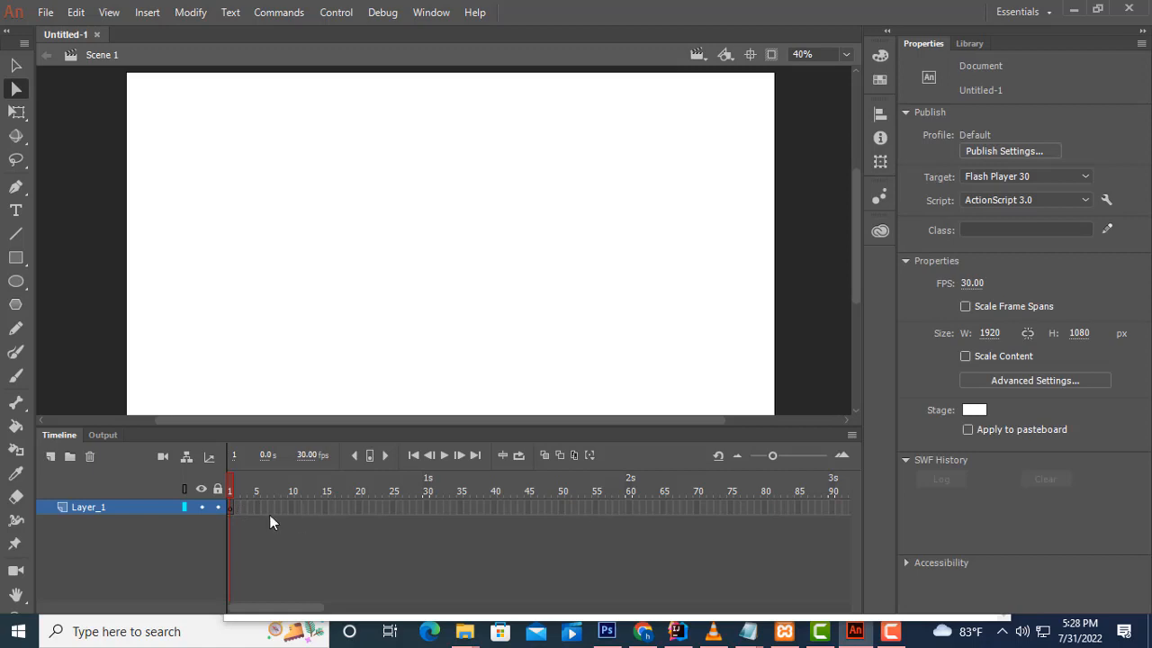
click(230, 508)
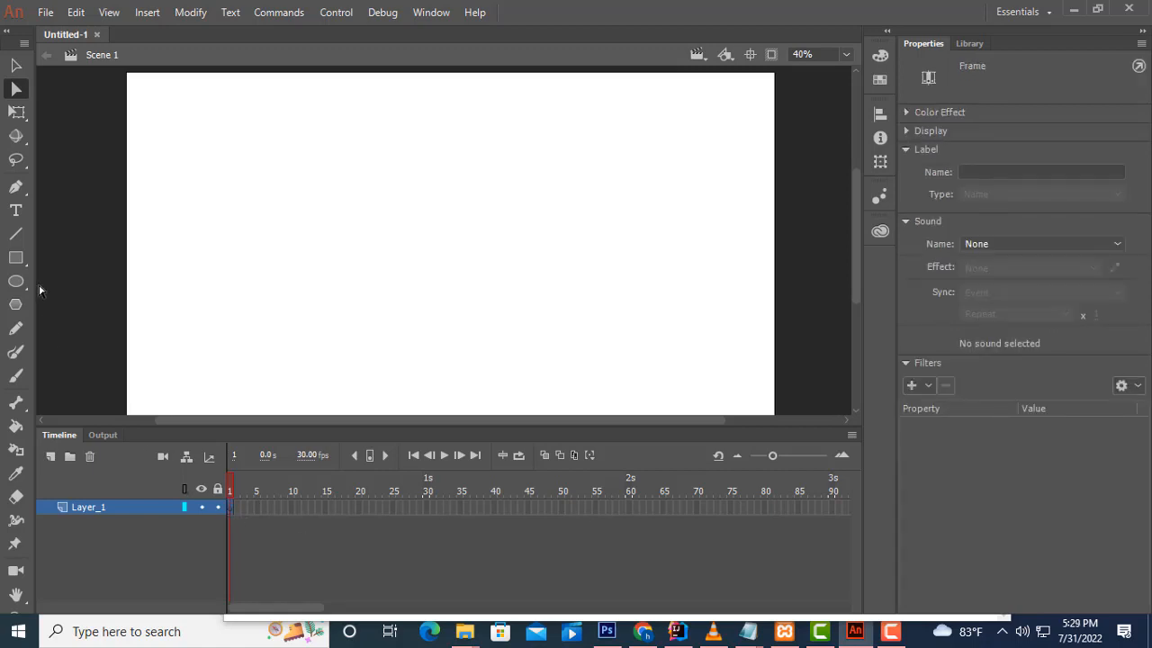
drag(15, 280, 81, 290)
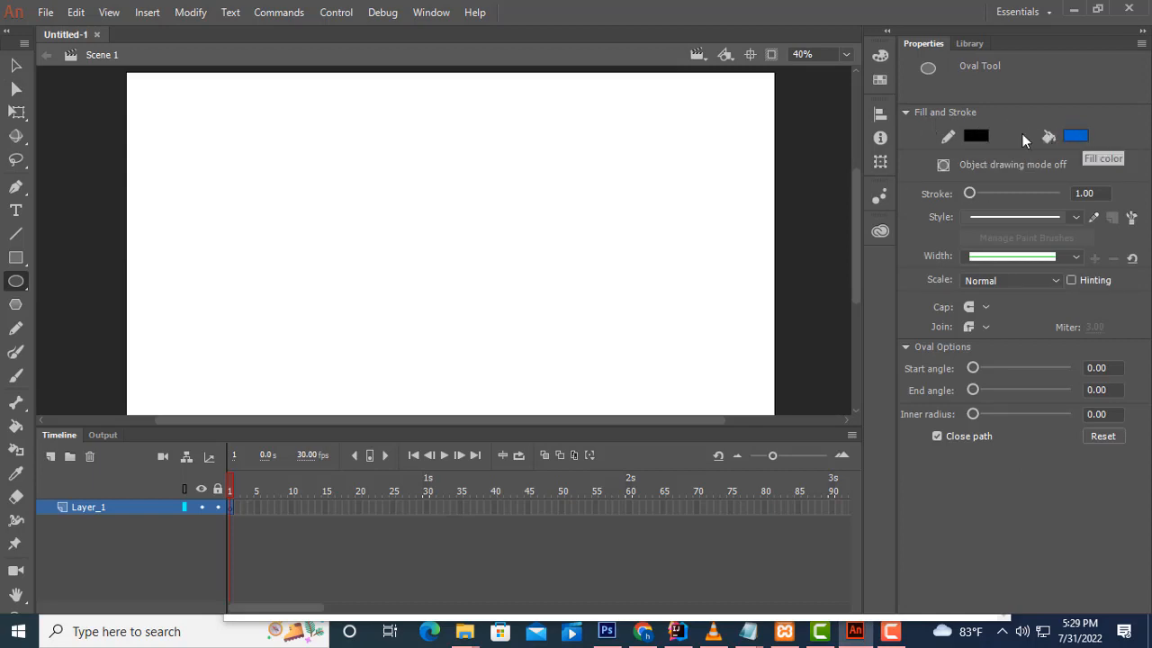
click(976, 136)
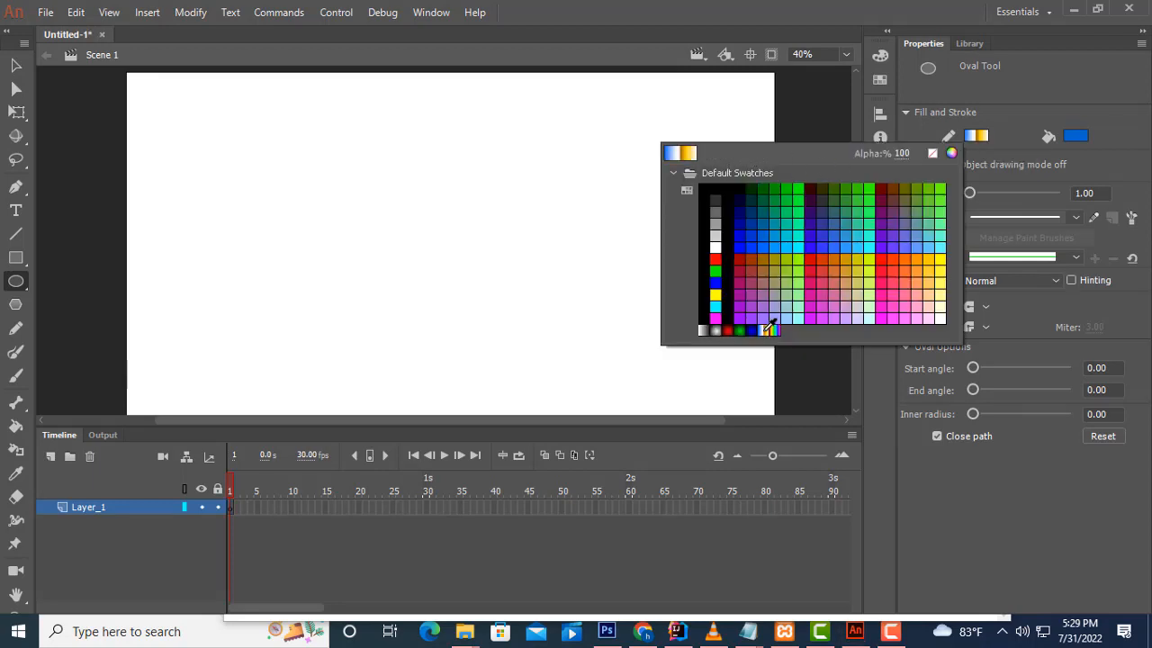
click(933, 153)
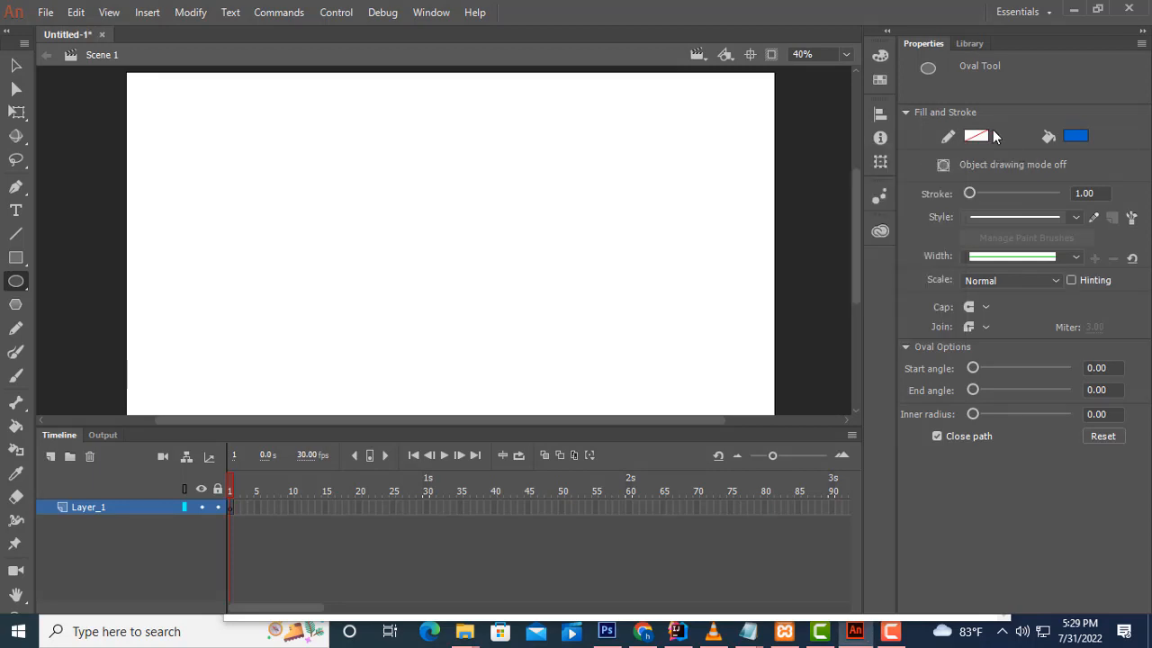
click(1074, 135)
click(818, 261)
drag(160, 127, 275, 241)
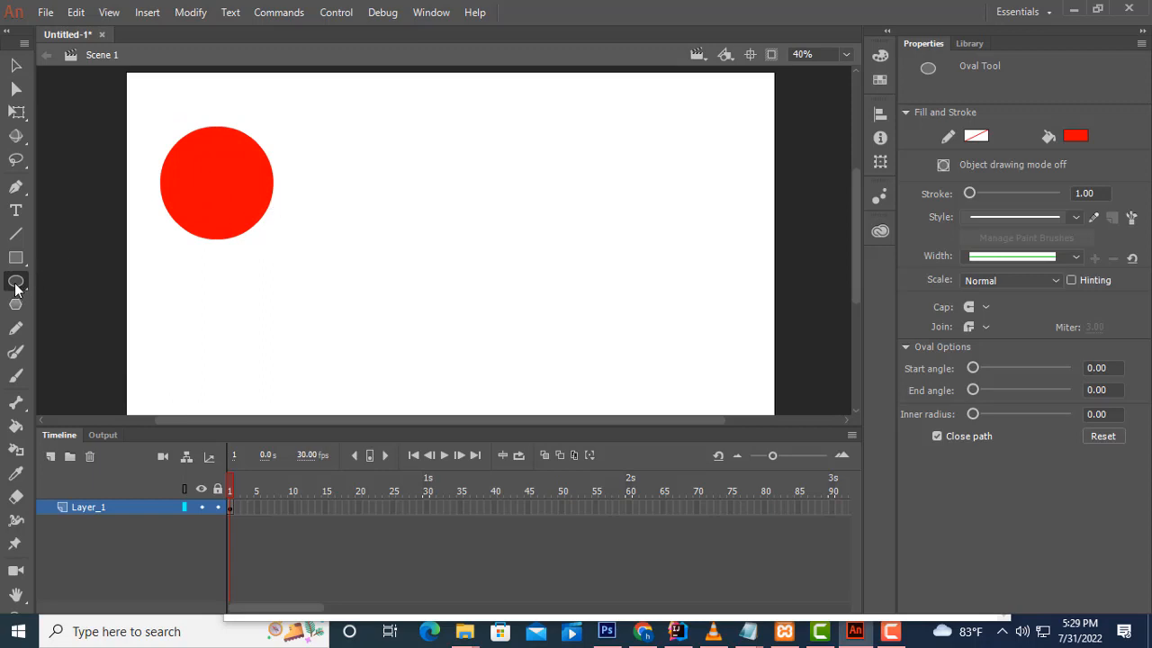
Select the red circle with the Selection tool to inspect its properties, and clear the selection.
drag(15, 288, 59, 280)
click(16, 65)
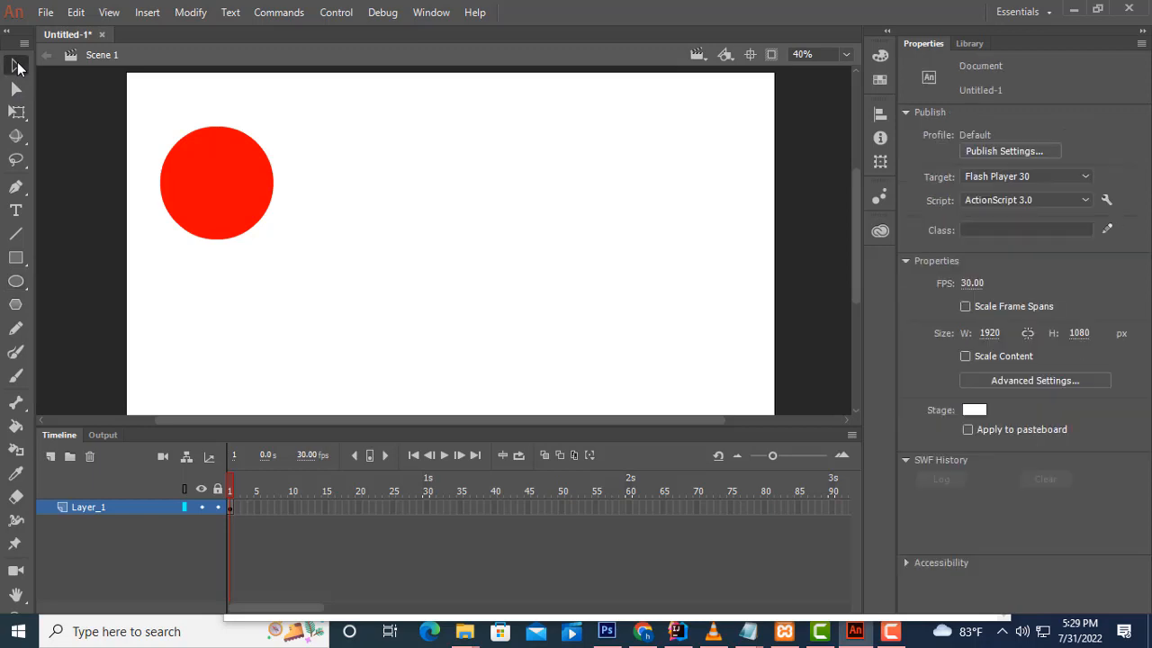
click(218, 207)
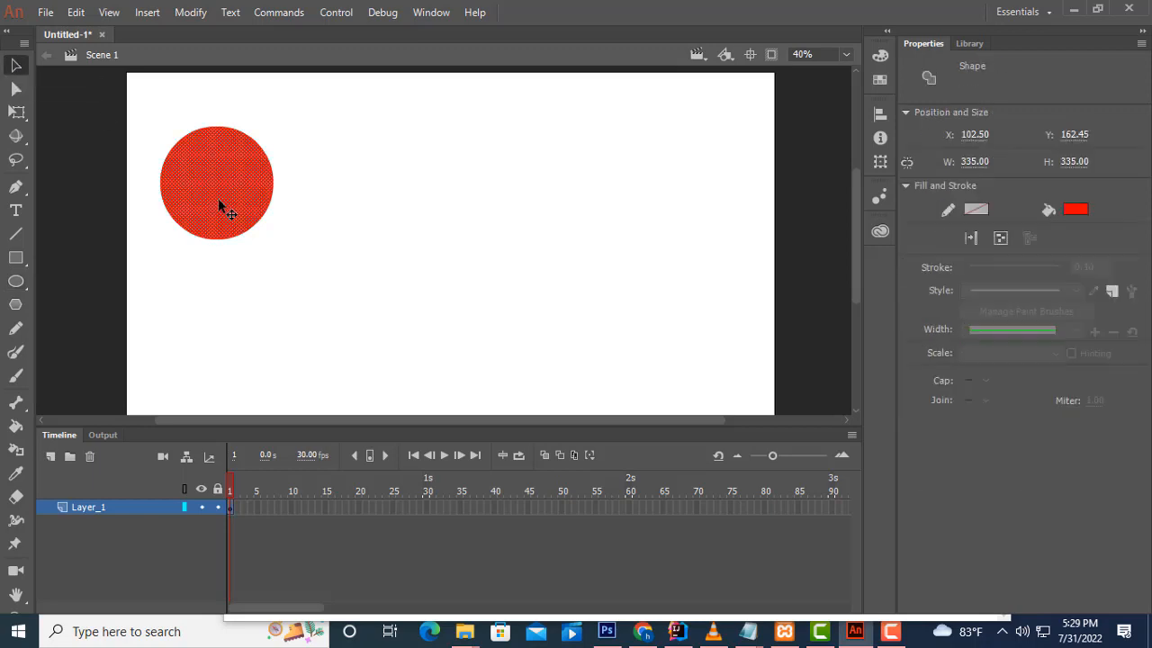
click(713, 350)
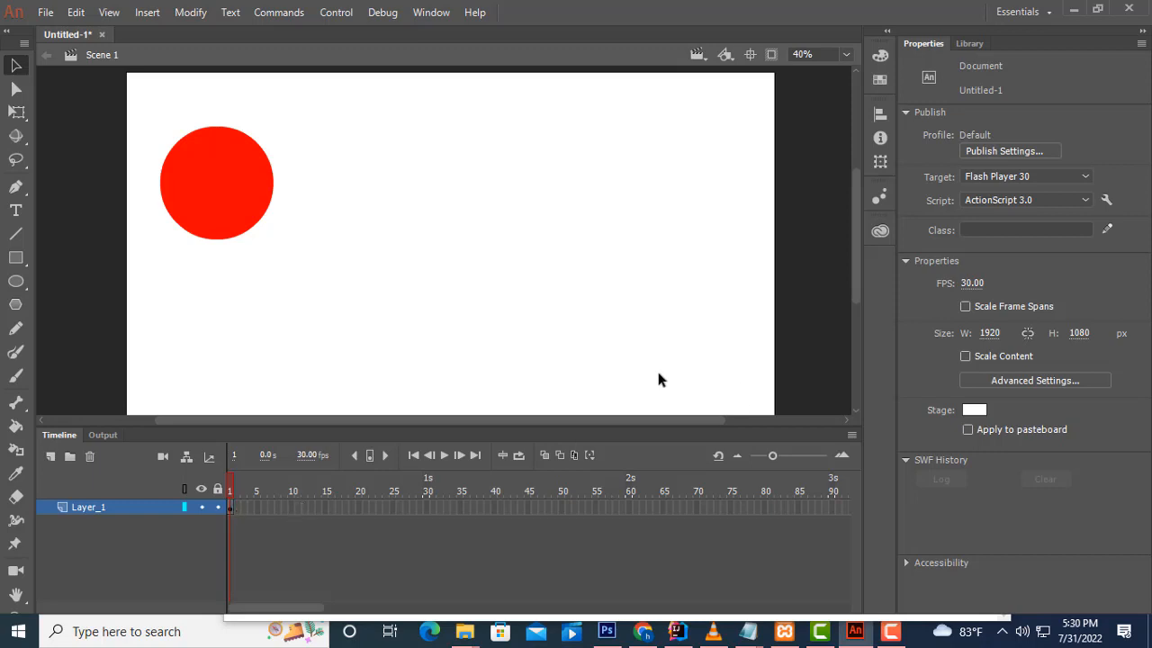
Insert a keyframe at frame 10 and move the circle to the stage's lower-right area, about X 1332, Y 612.
right_click(292, 509)
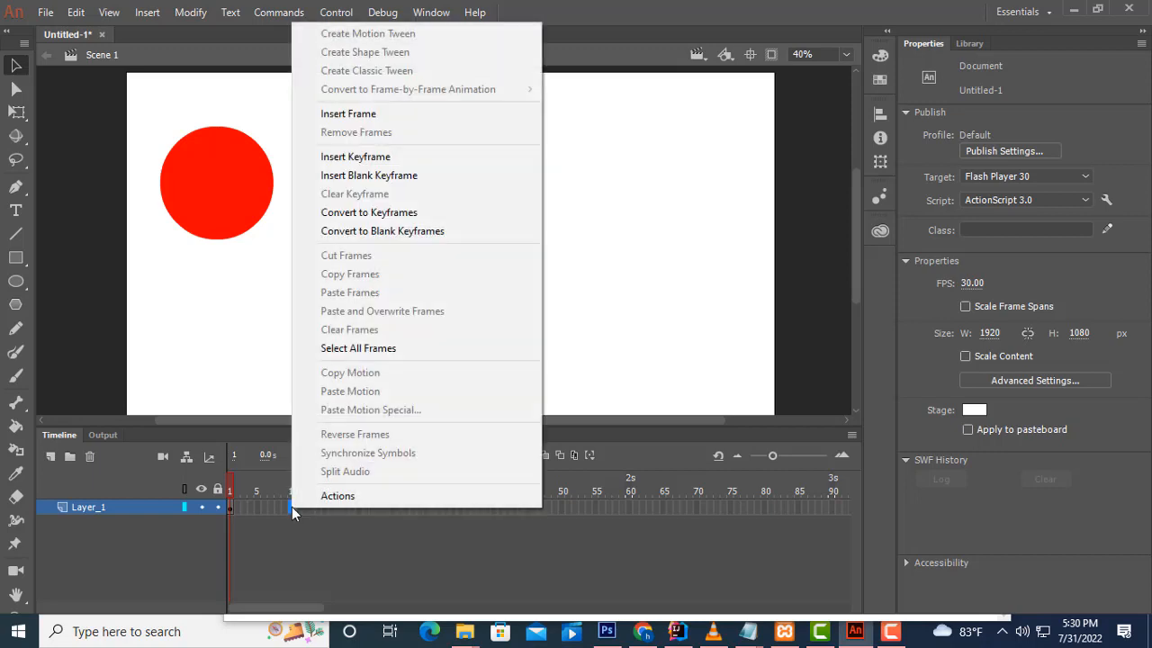
click(376, 160)
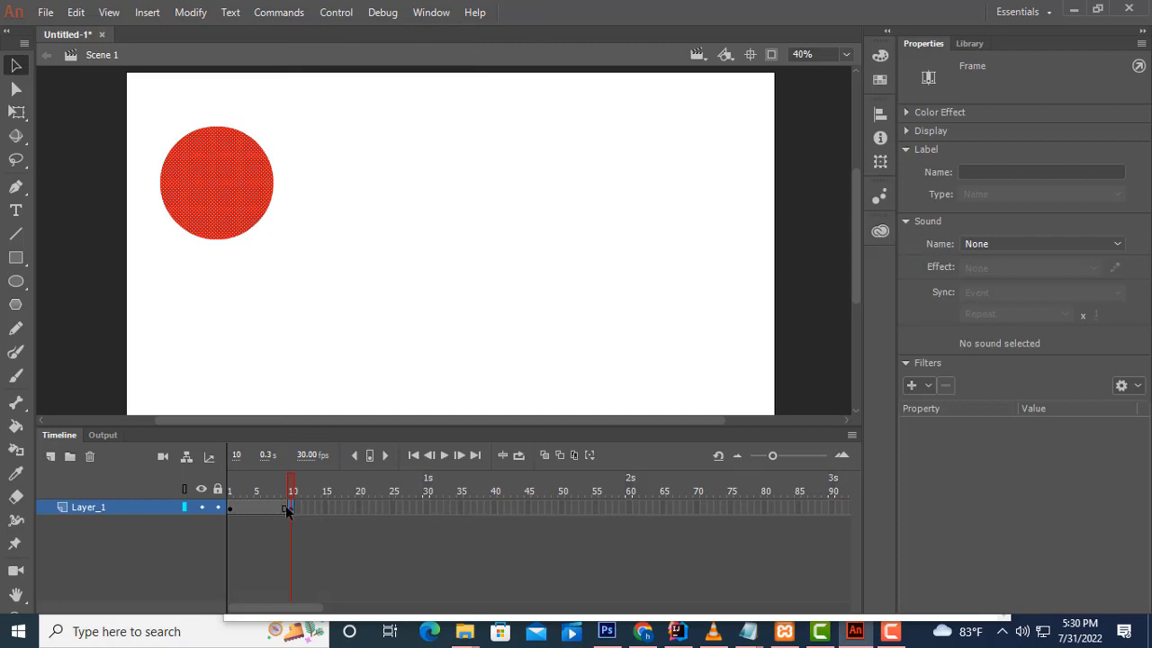
drag(240, 195, 654, 349)
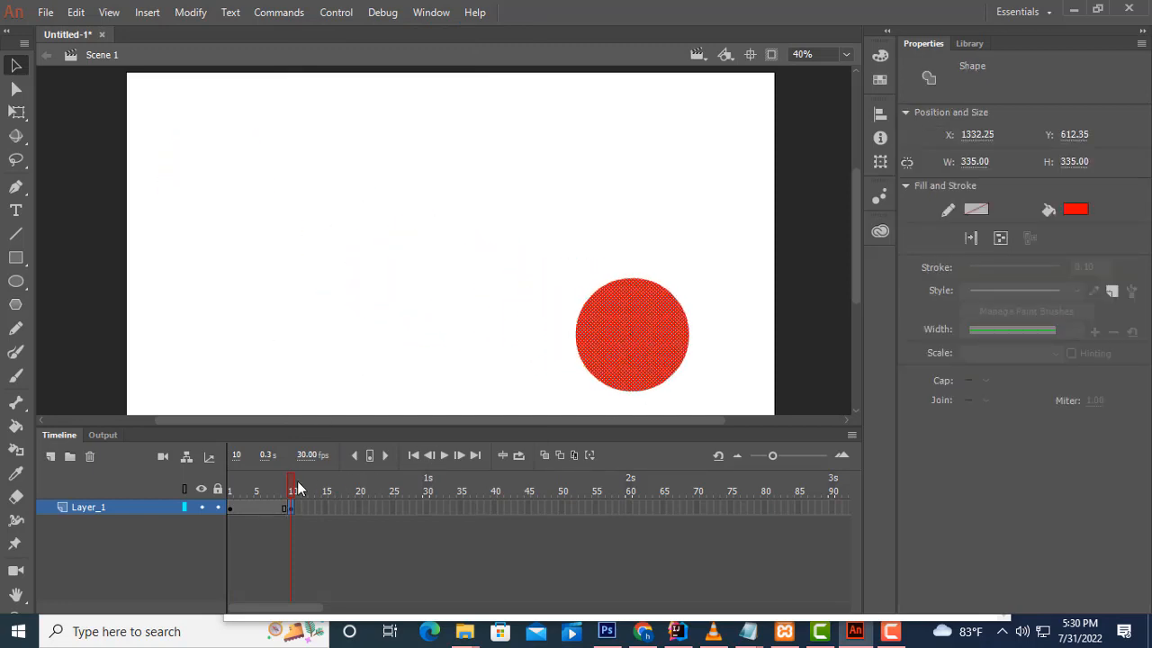
Scrub between frames 1 and 10 and test the movie to check the circle's movement without a tween.
click(229, 490)
click(289, 490)
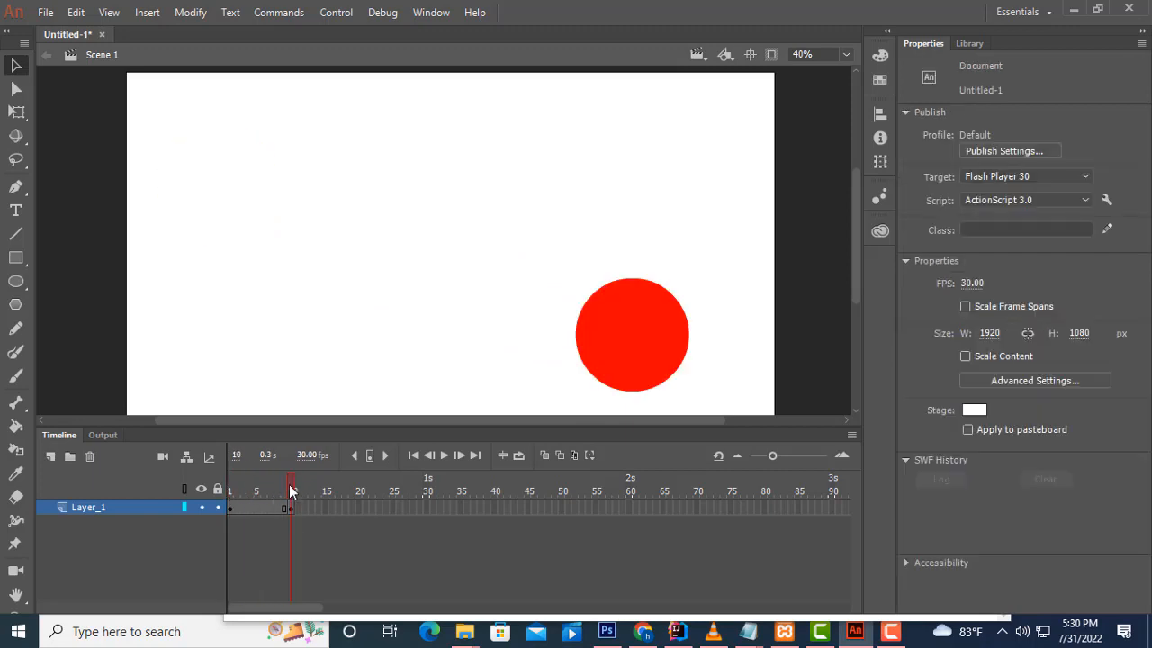
mouse_move(289, 485)
mouse_down()
mouse_move(215, 479)
mouse_move(289, 487)
mouse_up()
drag(286, 489, 222, 477)
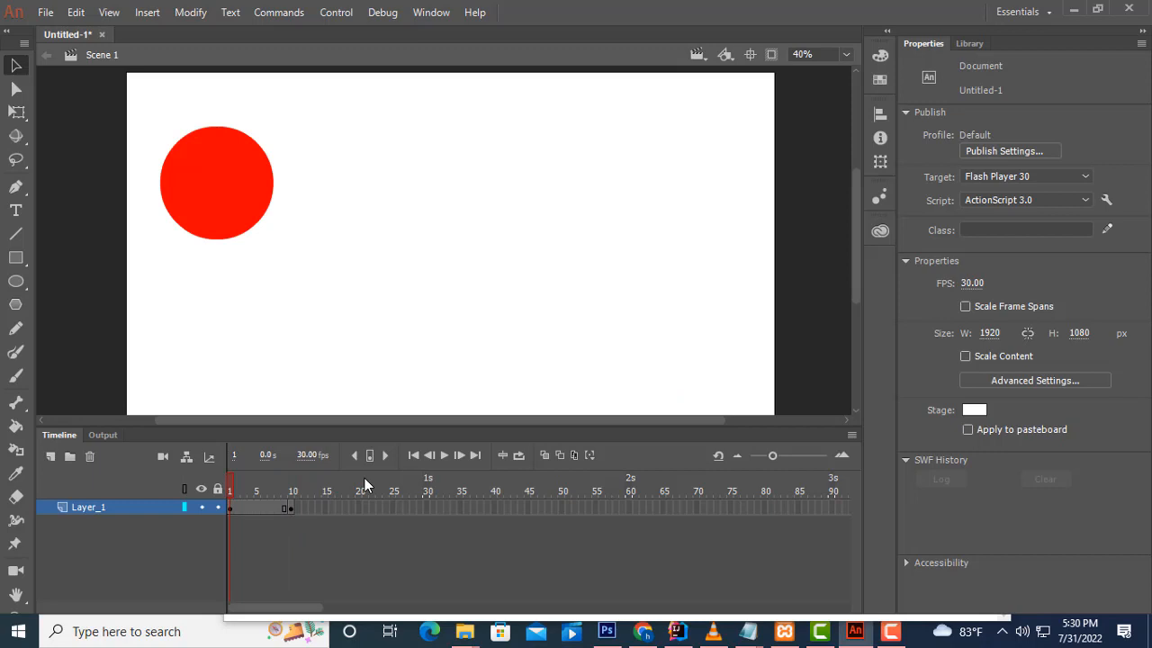
key(ctrl+Return)
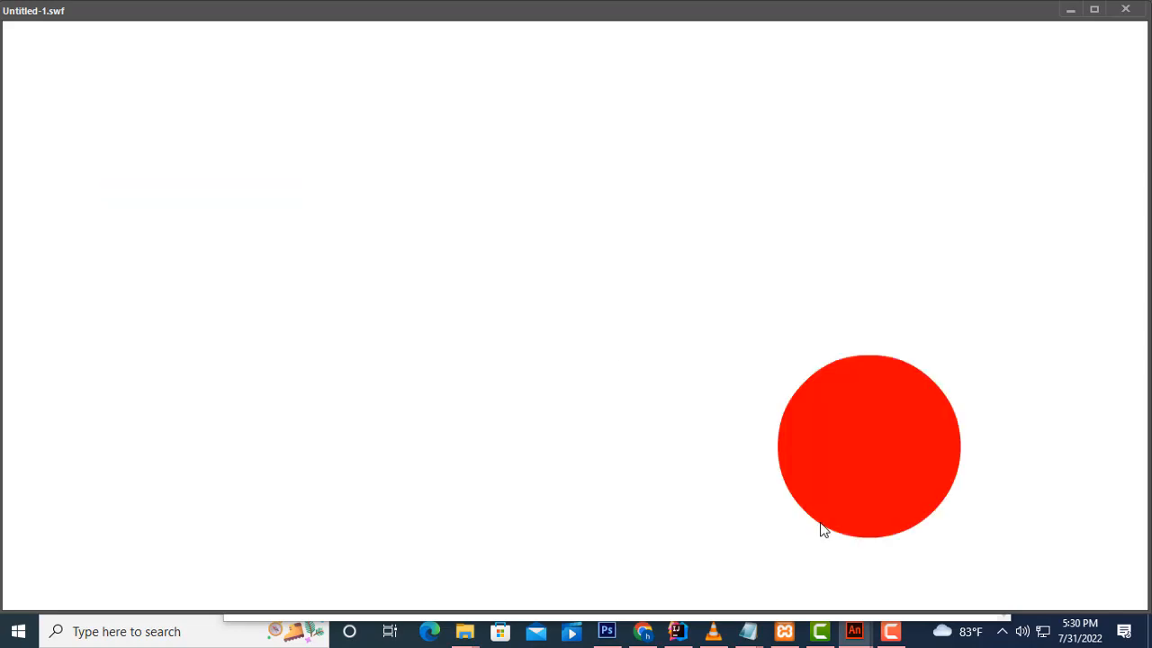
click(1126, 9)
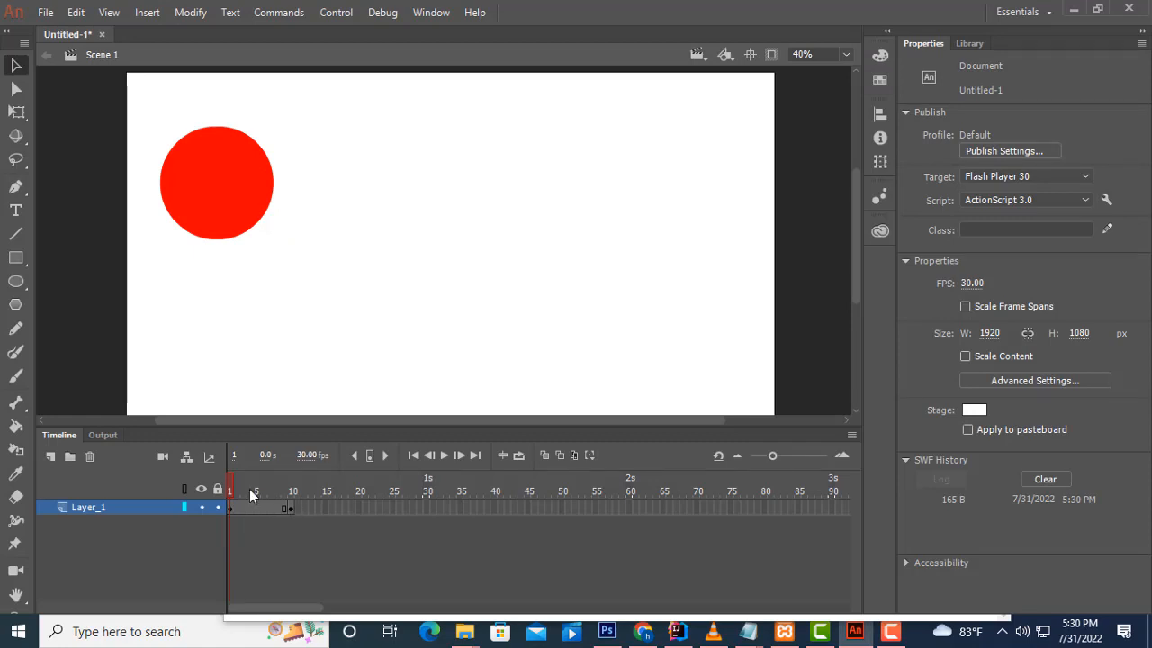
Extend Layer_1 to frame 15 by inserting a regular frame.
drag(229, 489, 290, 496)
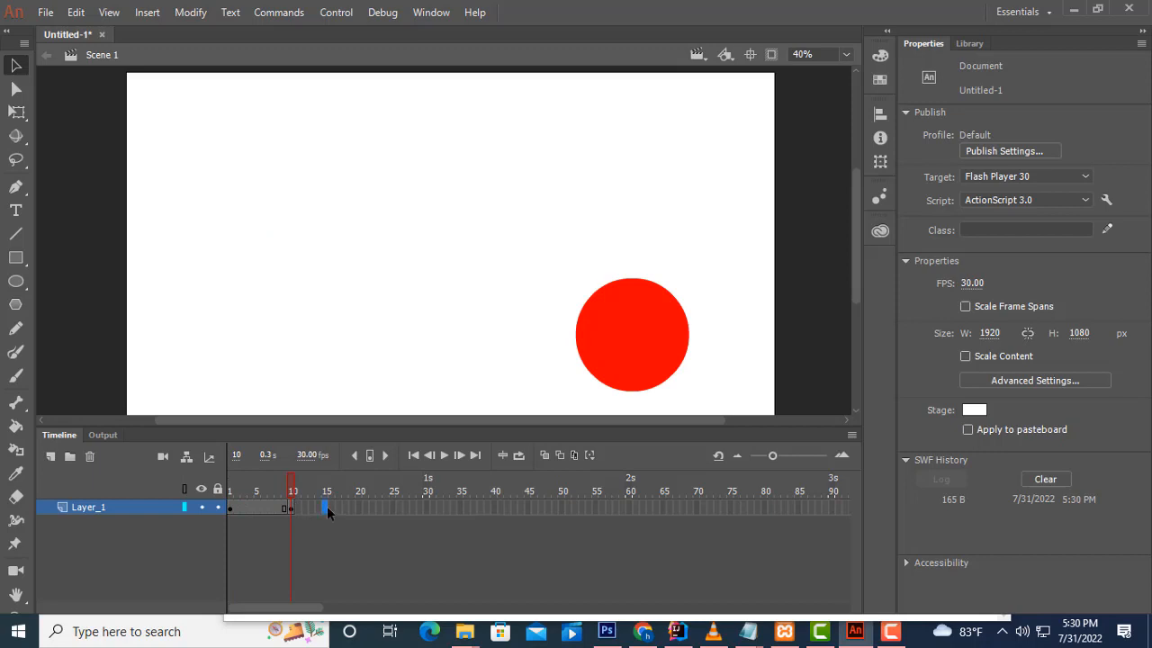
right_click(328, 510)
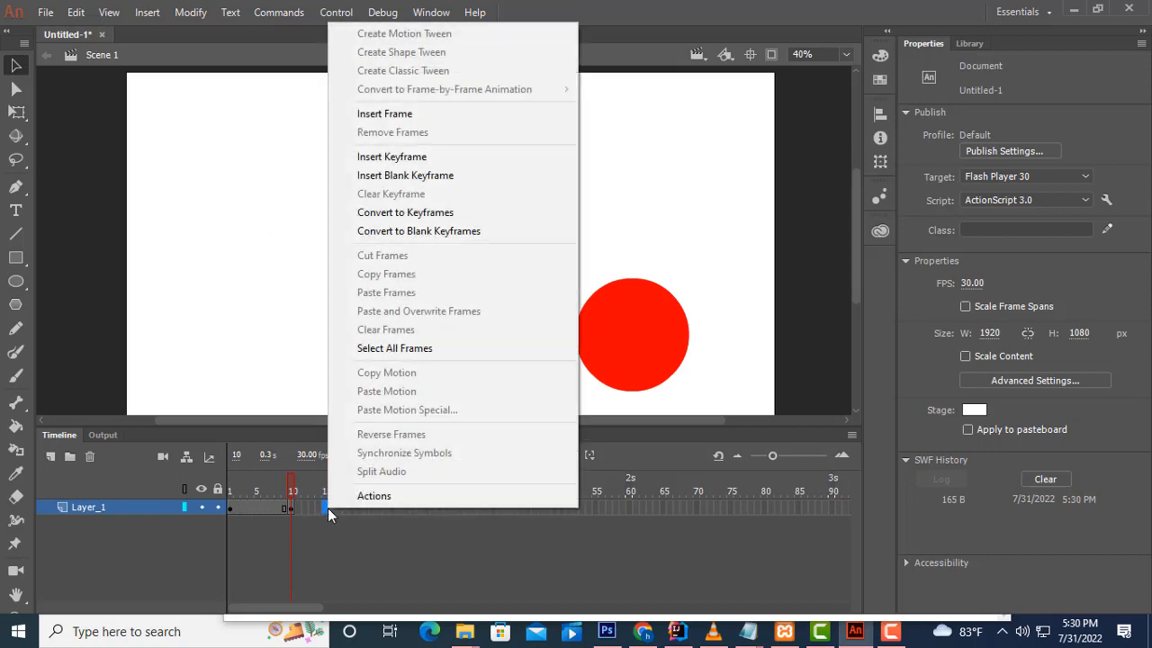
click(390, 115)
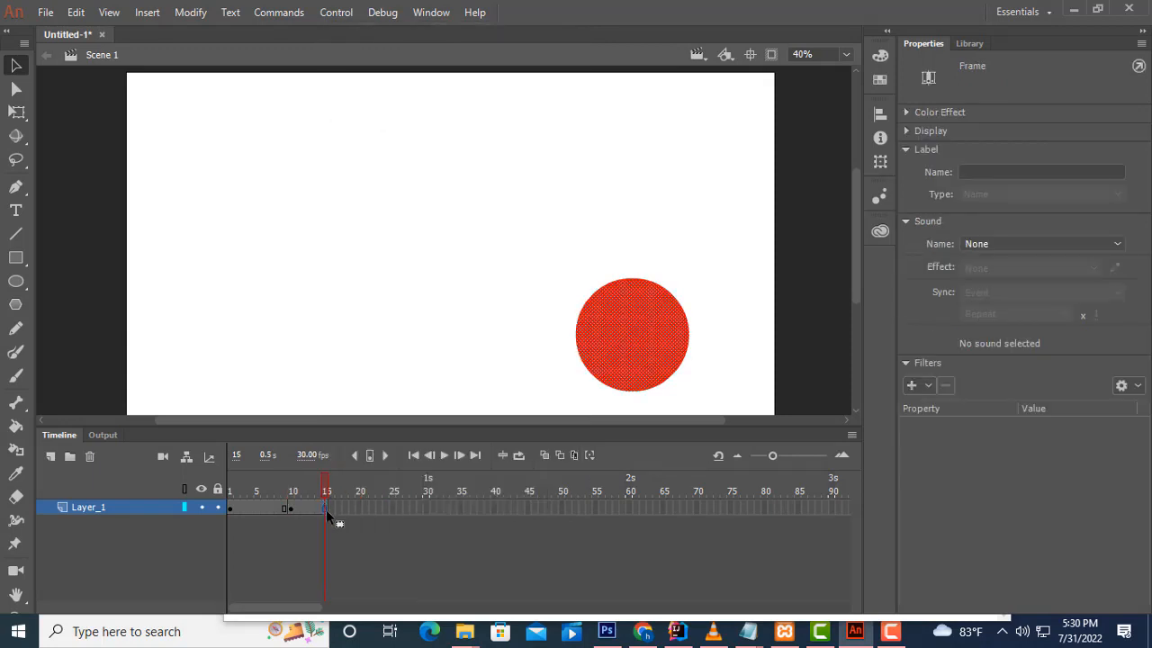
drag(329, 490, 255, 490)
right_click(253, 509)
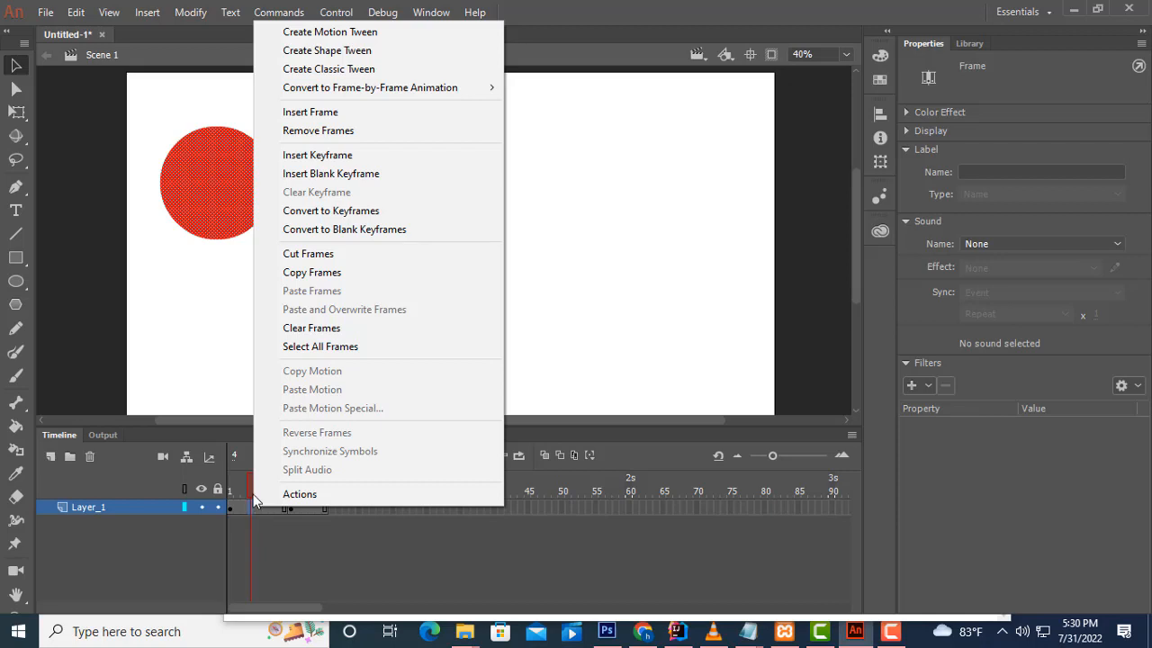
click(322, 32)
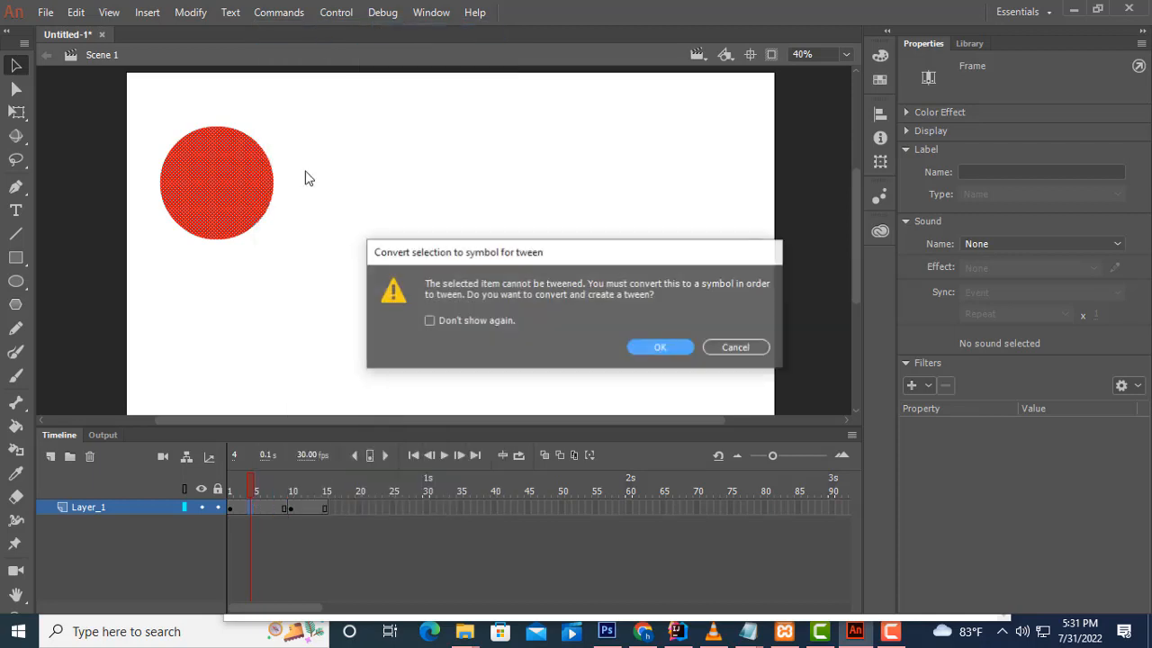
click(735, 347)
Create a classic tween over frames 1 to 10 of Layer_1, selecting both keyframes.
click(233, 506)
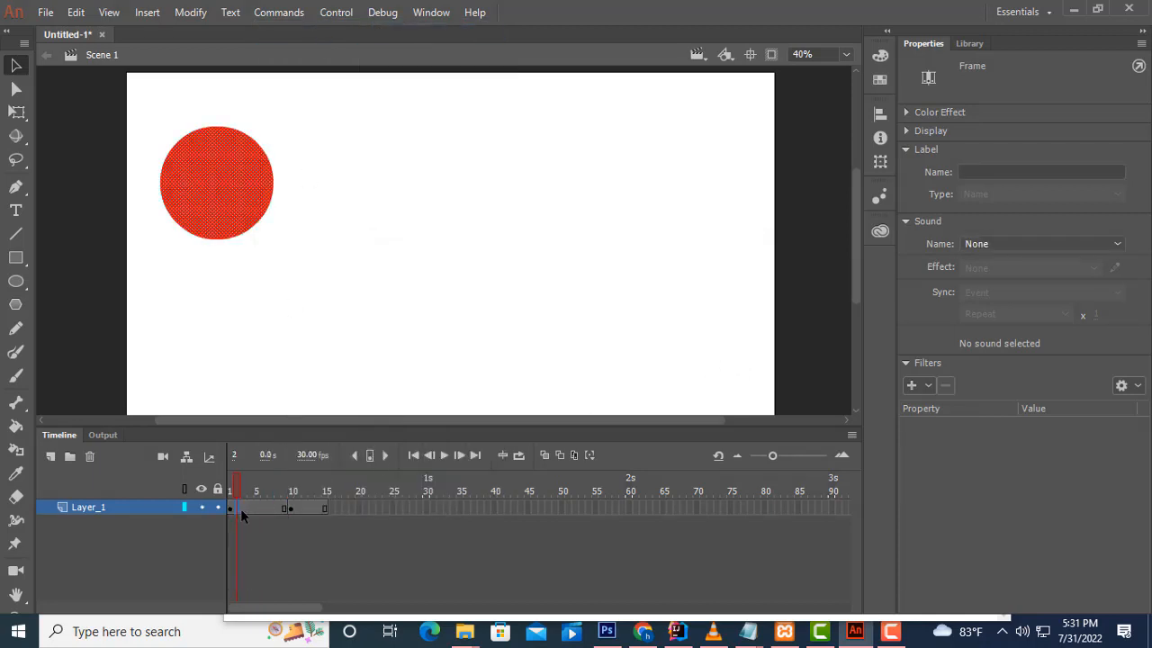
drag(290, 511, 260, 501)
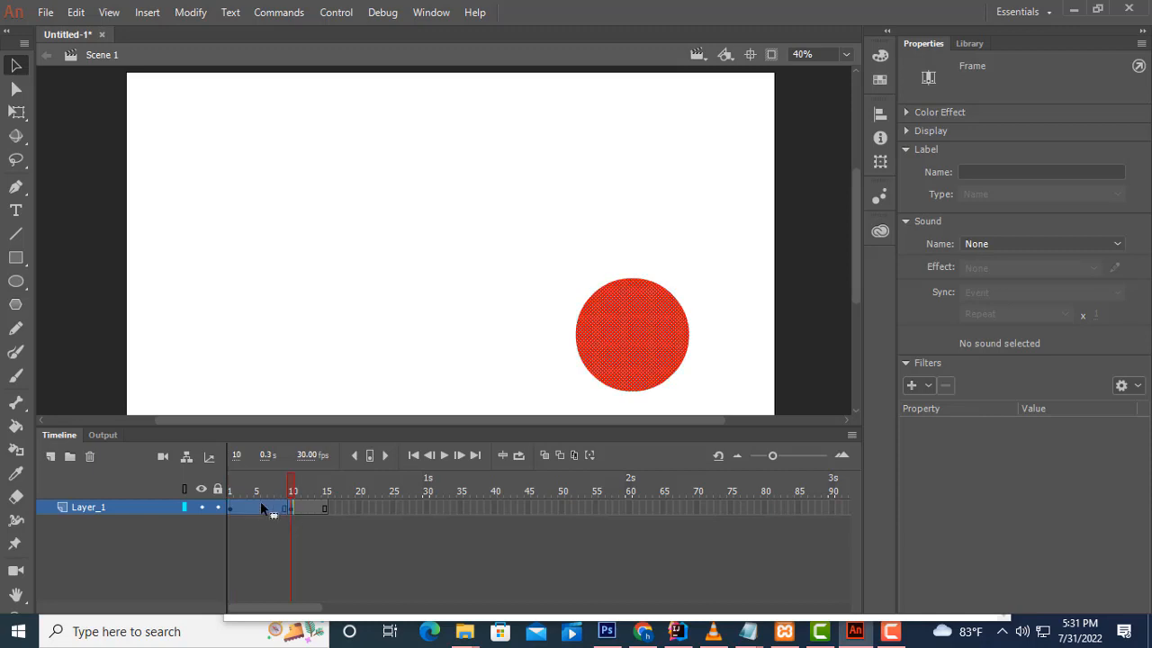
right_click(260, 507)
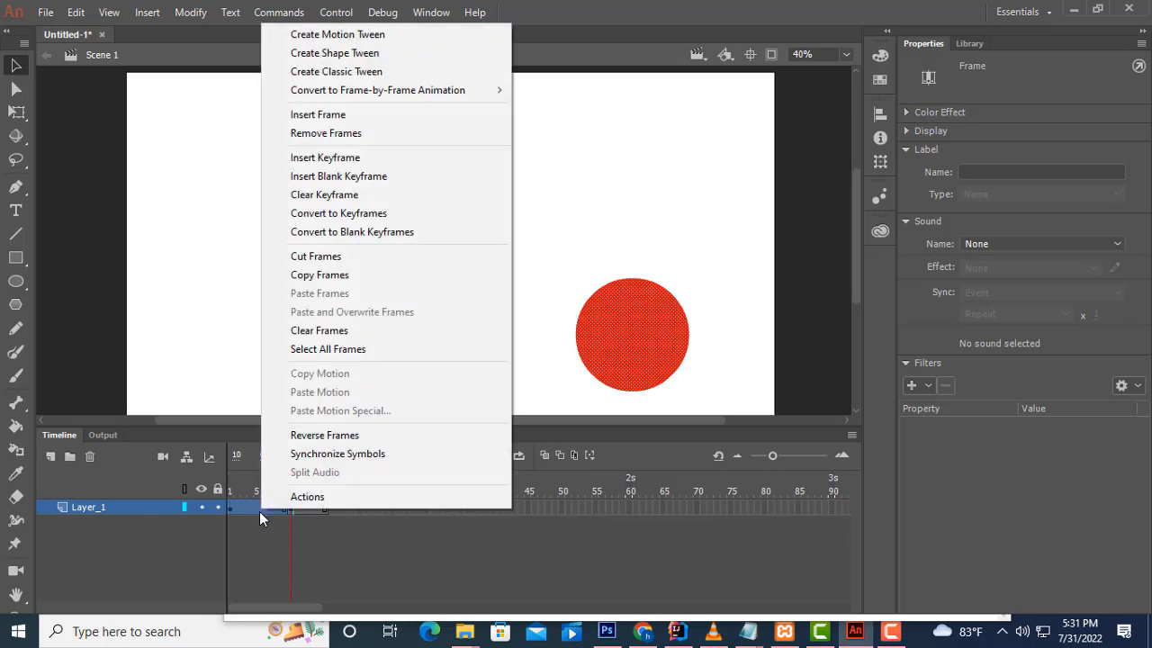
click(341, 81)
Test the movie from frame 1 and scrub the timeline to check the circle's tweened movement.
drag(291, 486, 225, 488)
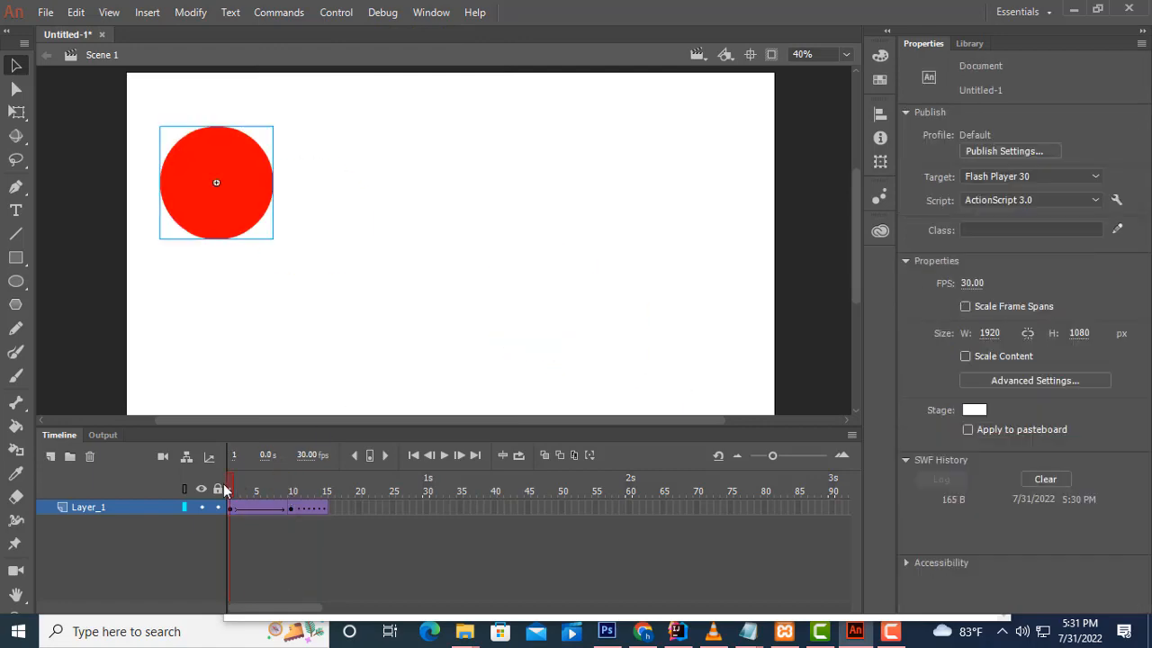
key(ctrl+Return)
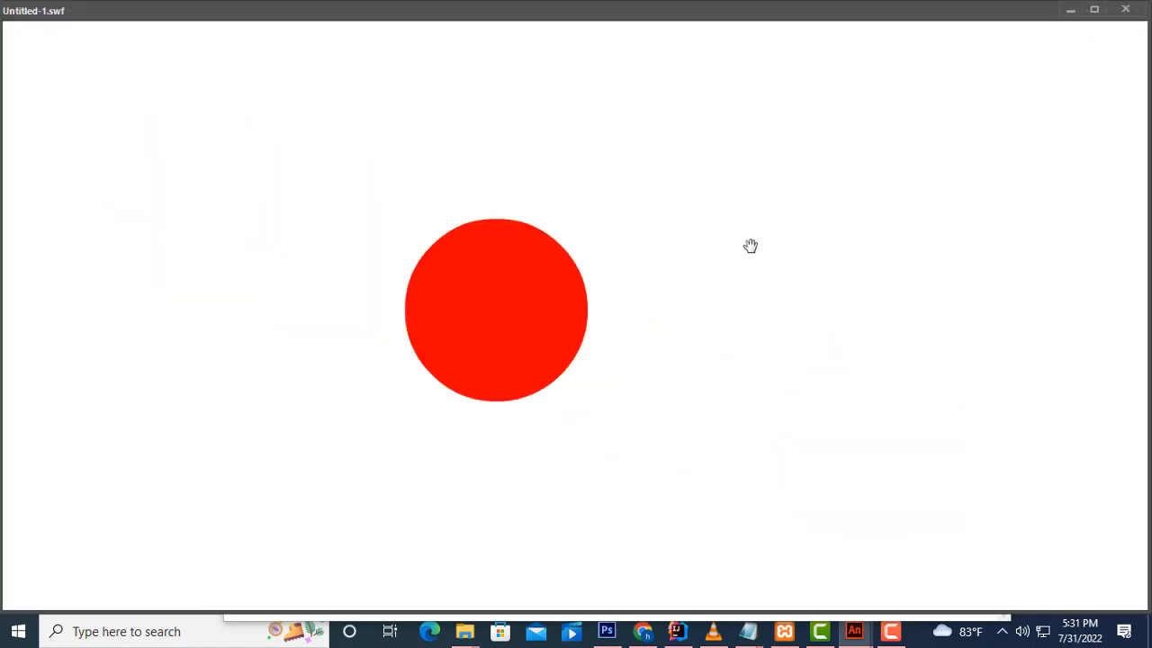
click(1123, 10)
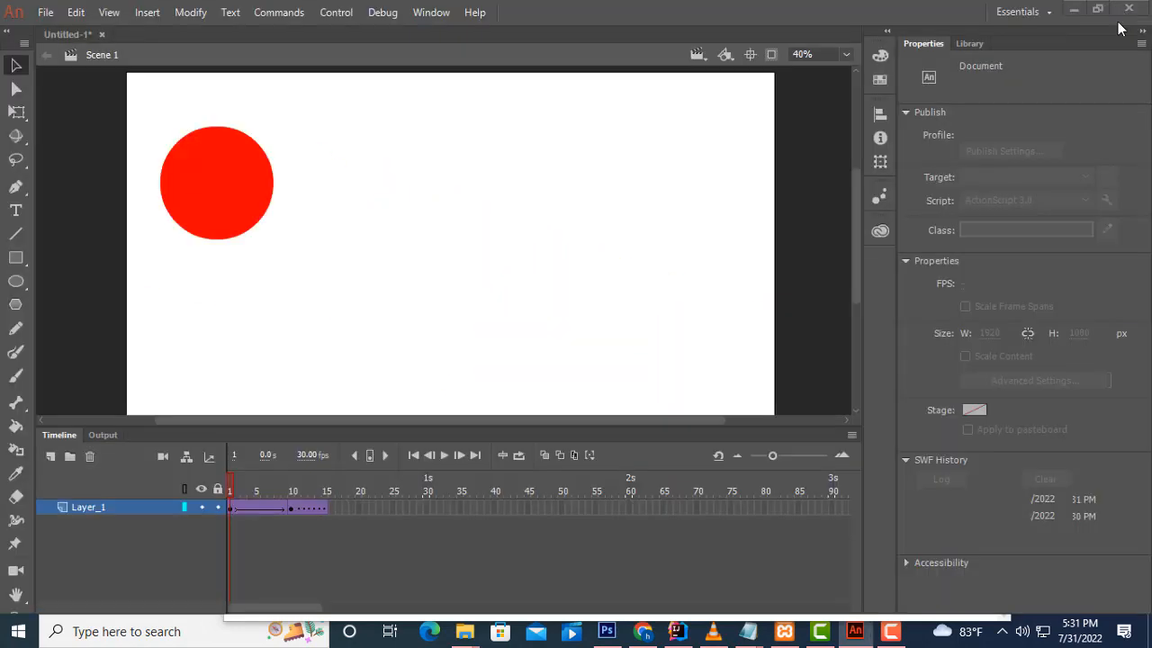
drag(232, 495, 252, 493)
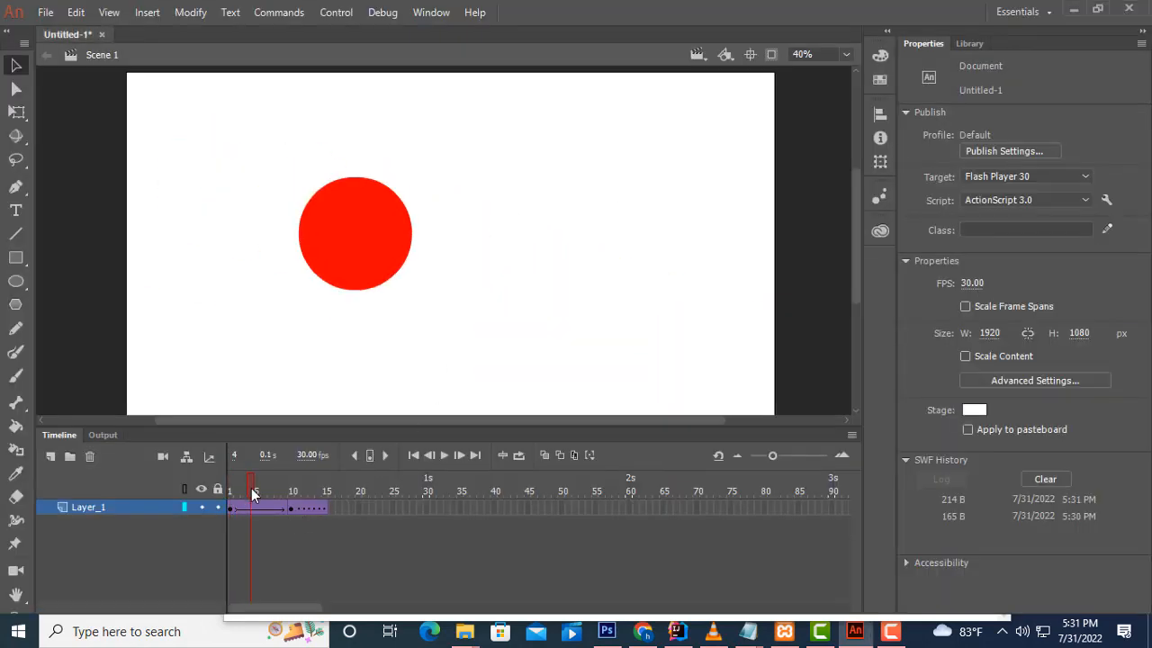
Remove frame 5 from Layer_1 and remove the classic tweens from both of its keyframe spans.
right_click(257, 509)
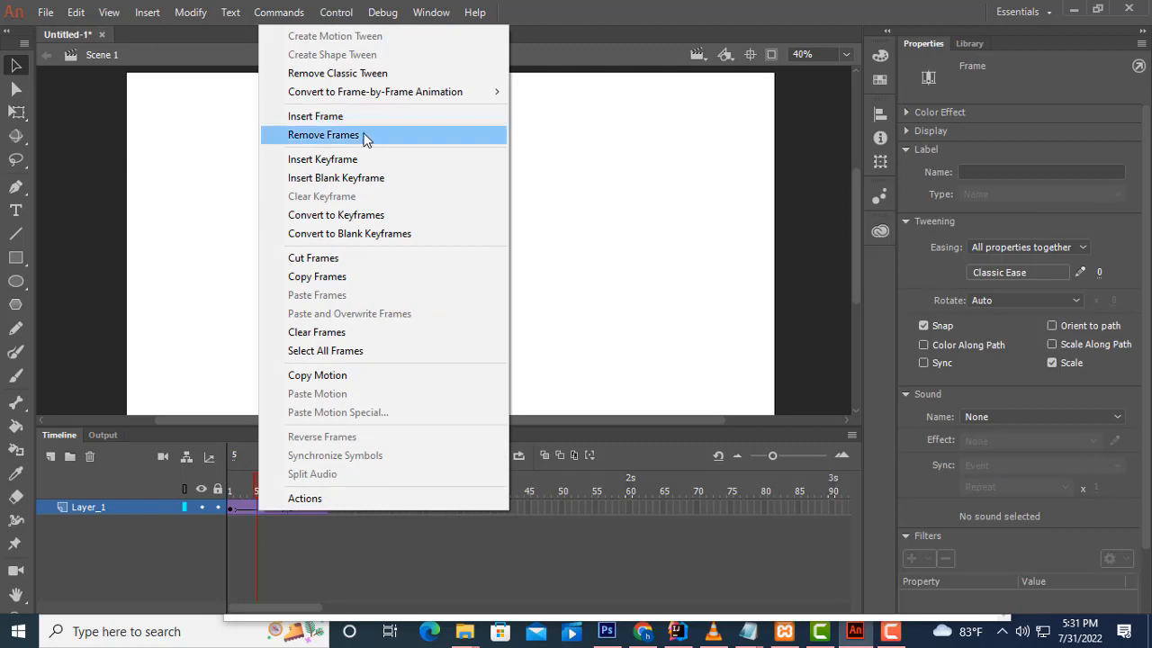
click(363, 135)
right_click(251, 507)
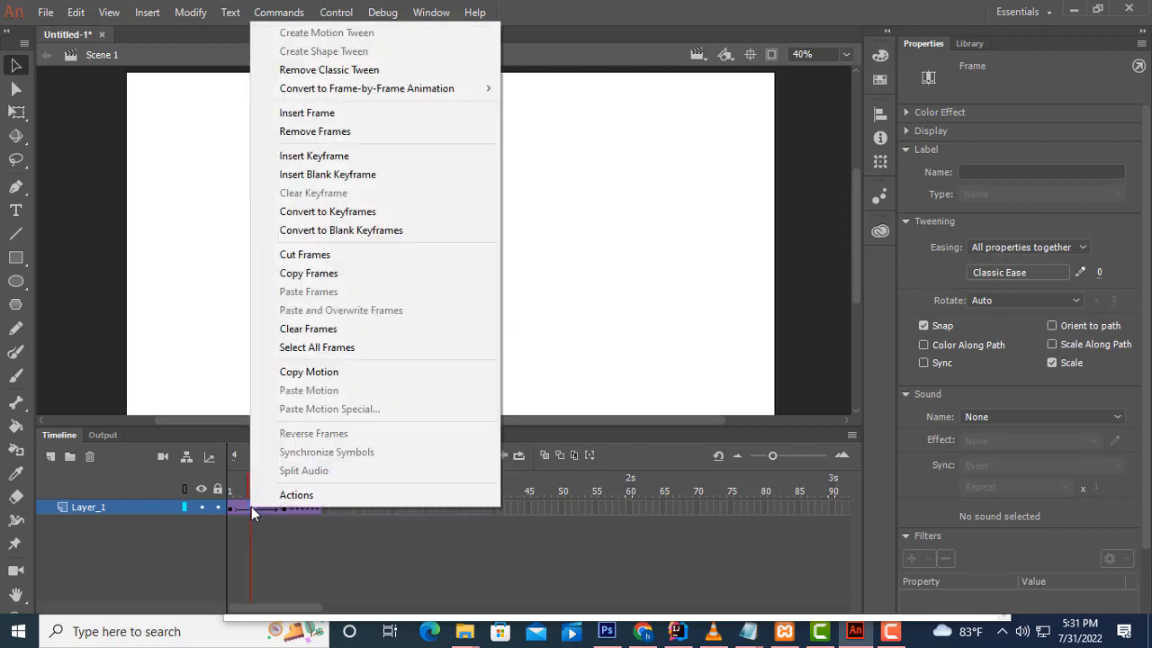
click(351, 70)
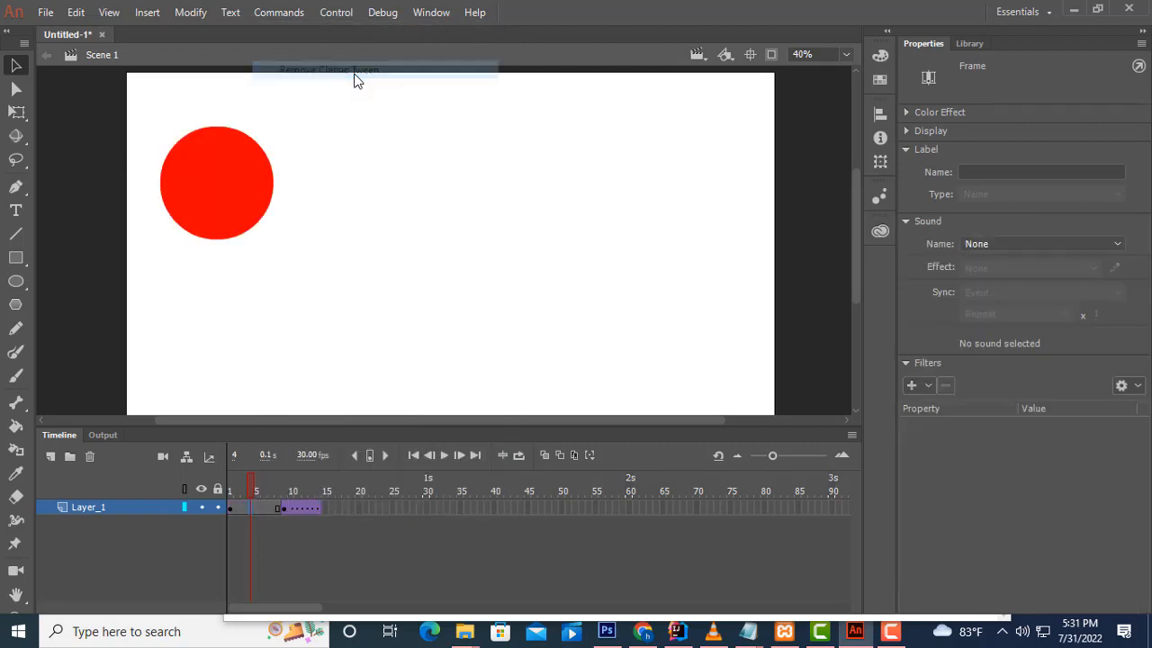
click(301, 508)
right_click(301, 506)
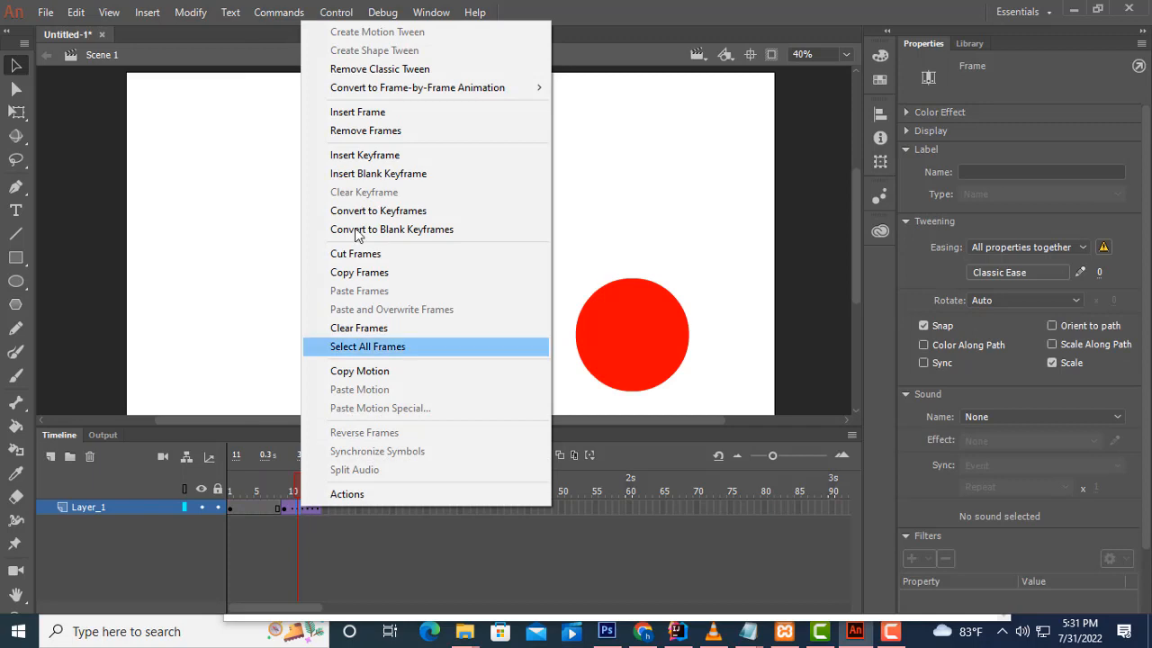
click(403, 73)
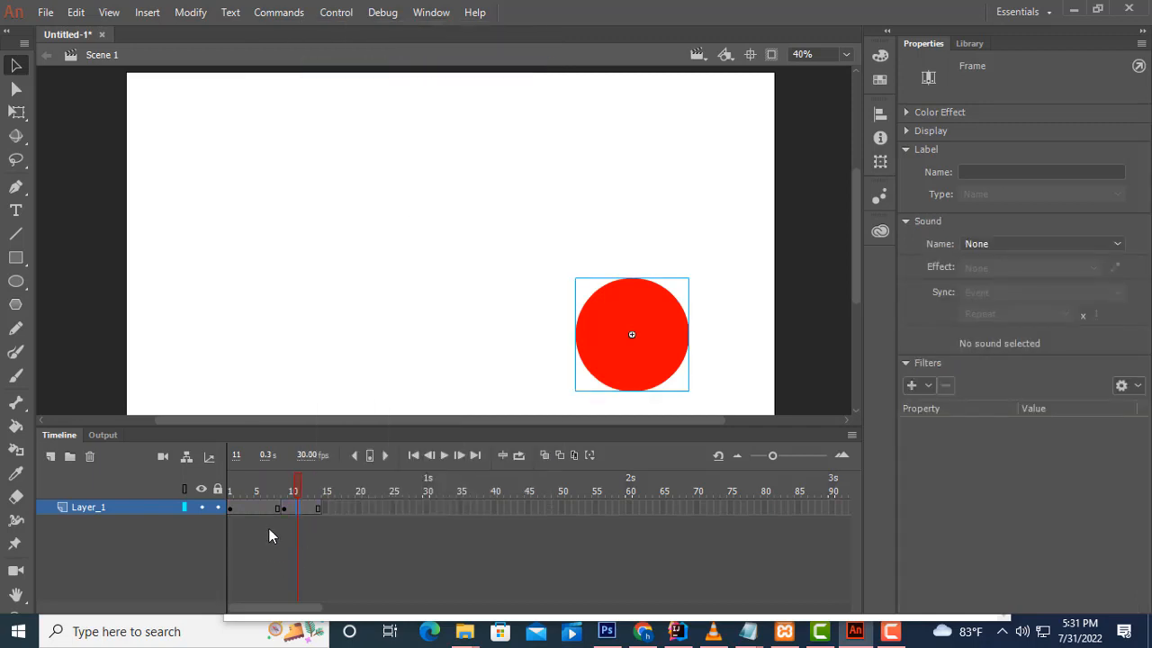
Create a motion tween on the first keyframe span of Layer_1.
click(250, 508)
right_click(250, 507)
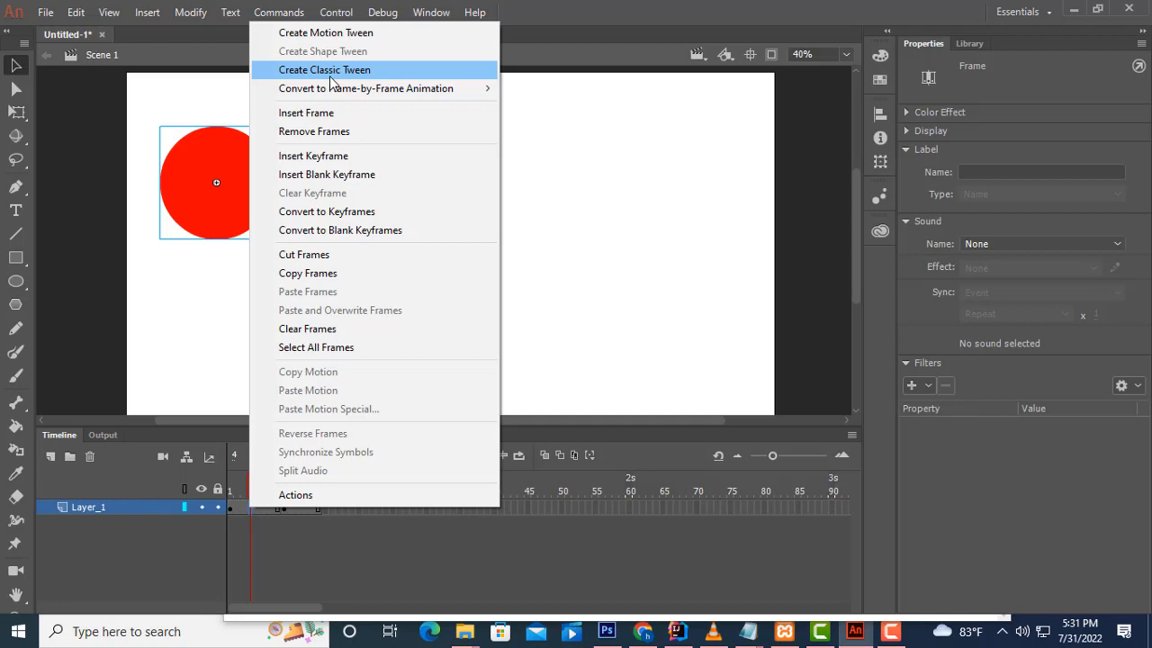
click(335, 32)
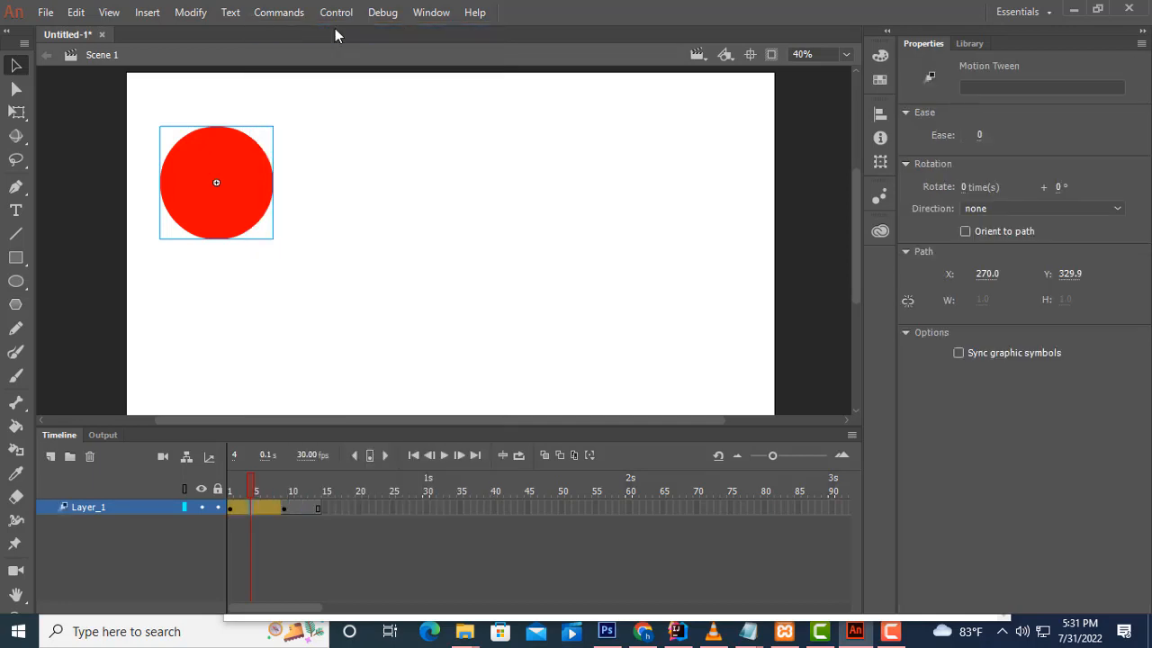
Test the movie from frame 1 to check the motion tween, and close the preview.
click(288, 577)
mouse_move(246, 482)
mouse_down()
mouse_move(271, 490)
mouse_move(232, 491)
mouse_up()
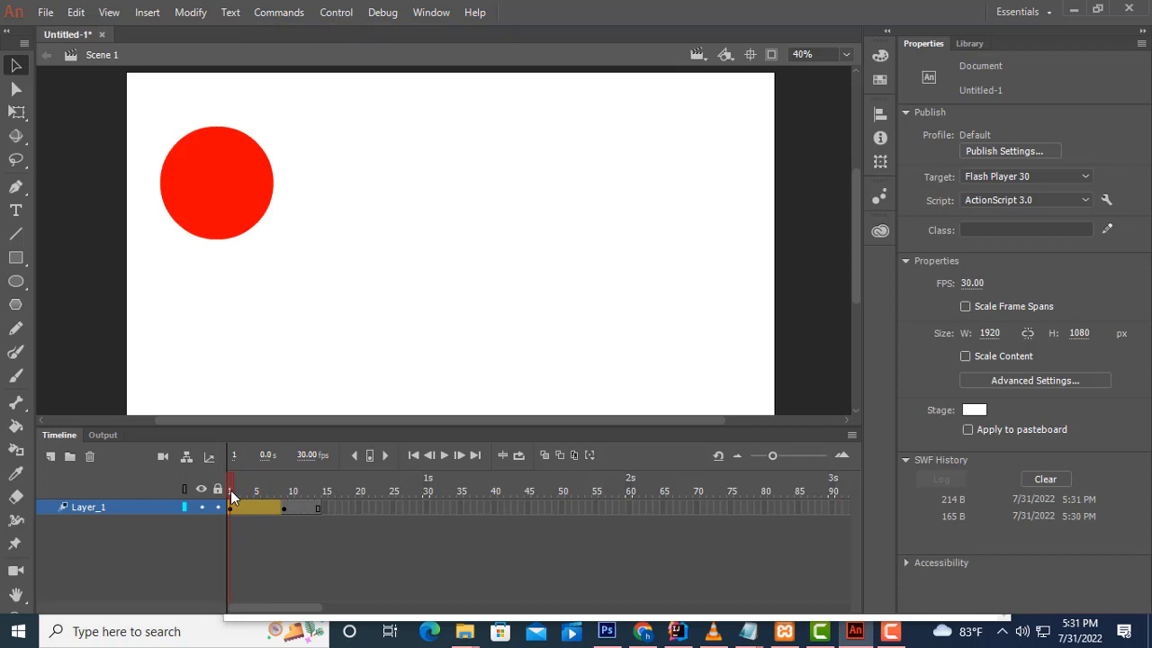
key(ctrl+Return)
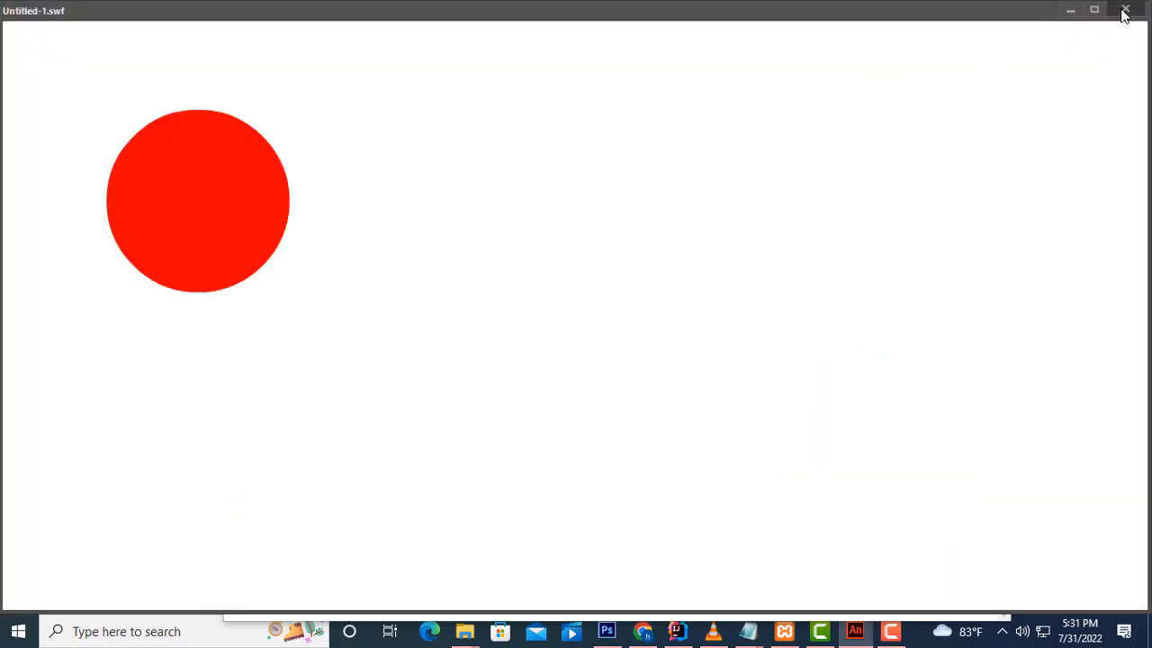
click(1124, 11)
Remove the motion tween from Layer_1's first keyframe span and create a classic tween there instead.
right_click(254, 508)
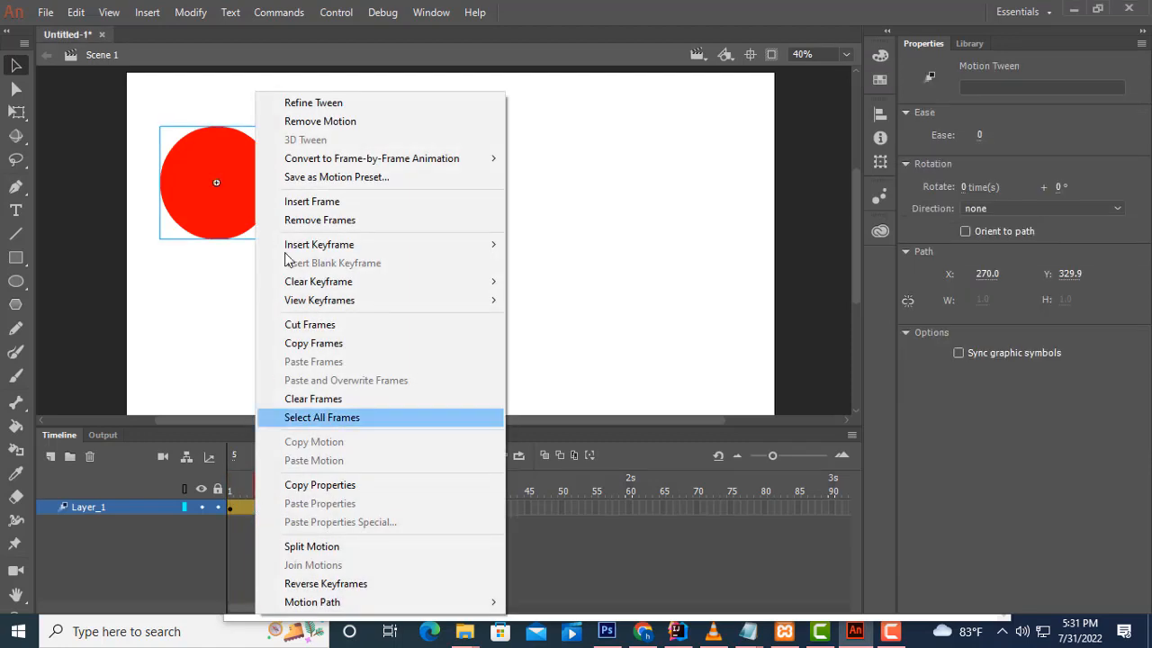
click(327, 127)
right_click(261, 507)
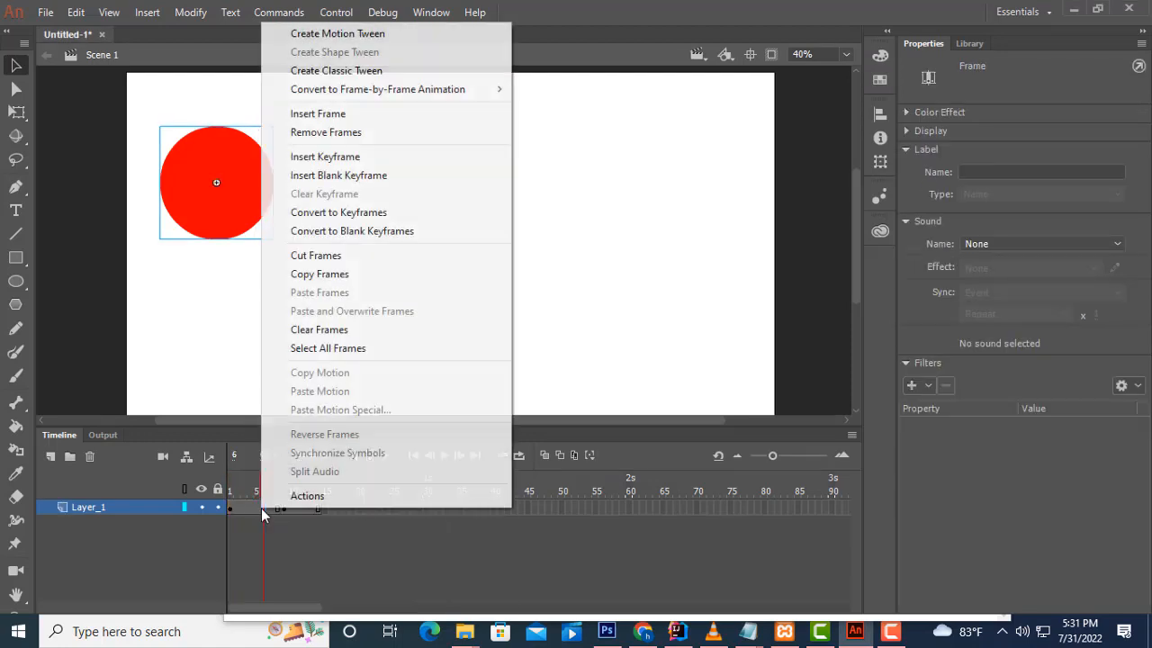
click(352, 72)
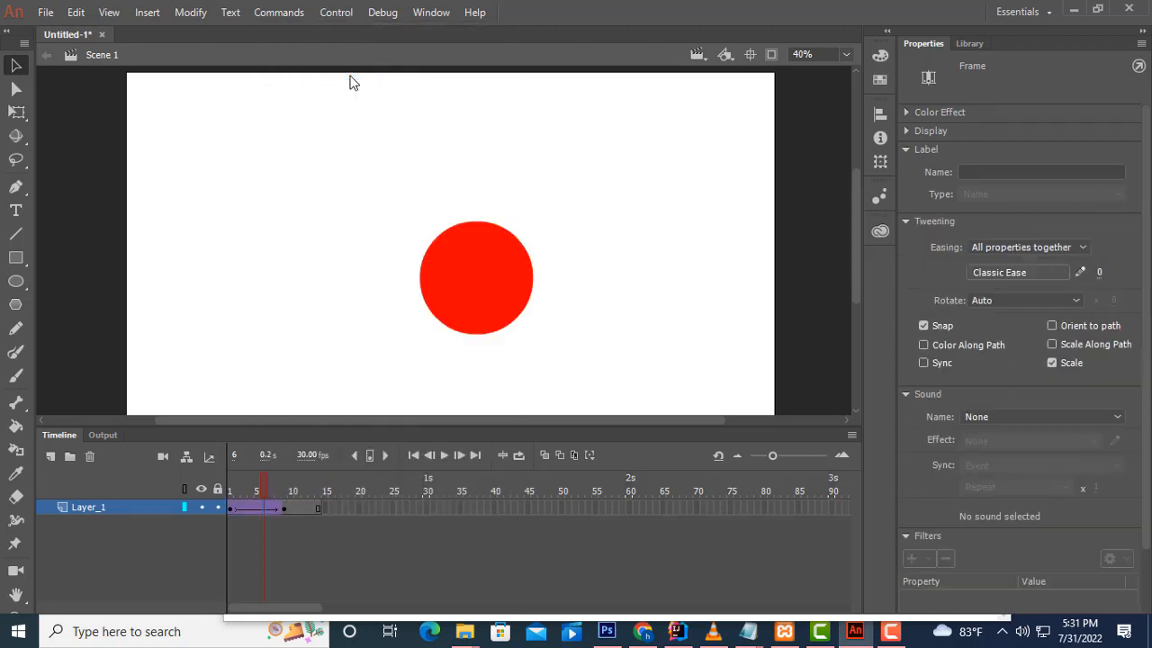
Scrub the classic tween to frame 9, test the movie, and close the preview.
mouse_move(261, 490)
mouse_down()
mouse_move(232, 491)
mouse_move(283, 492)
mouse_up()
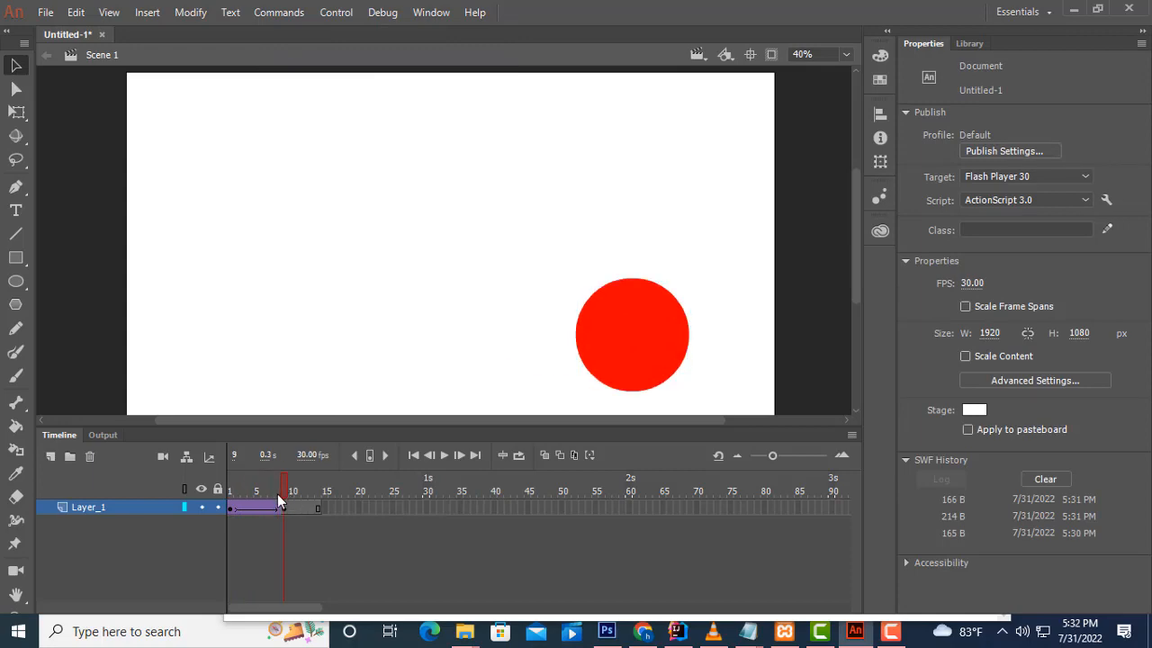
key(ctrl+Return)
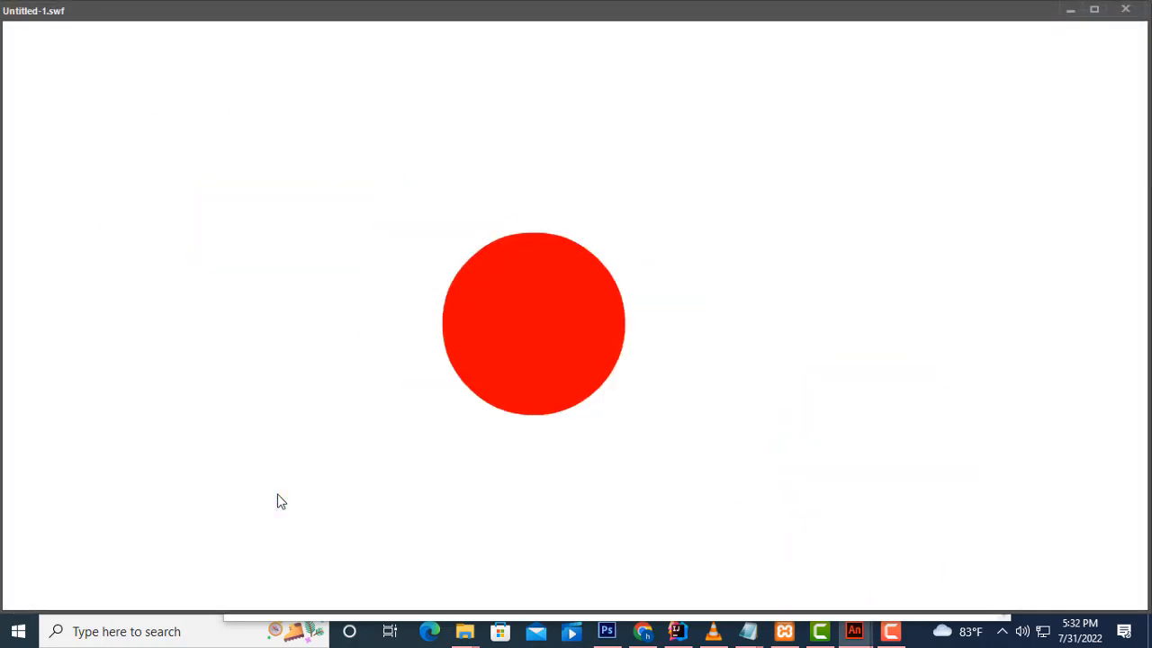
click(1125, 9)
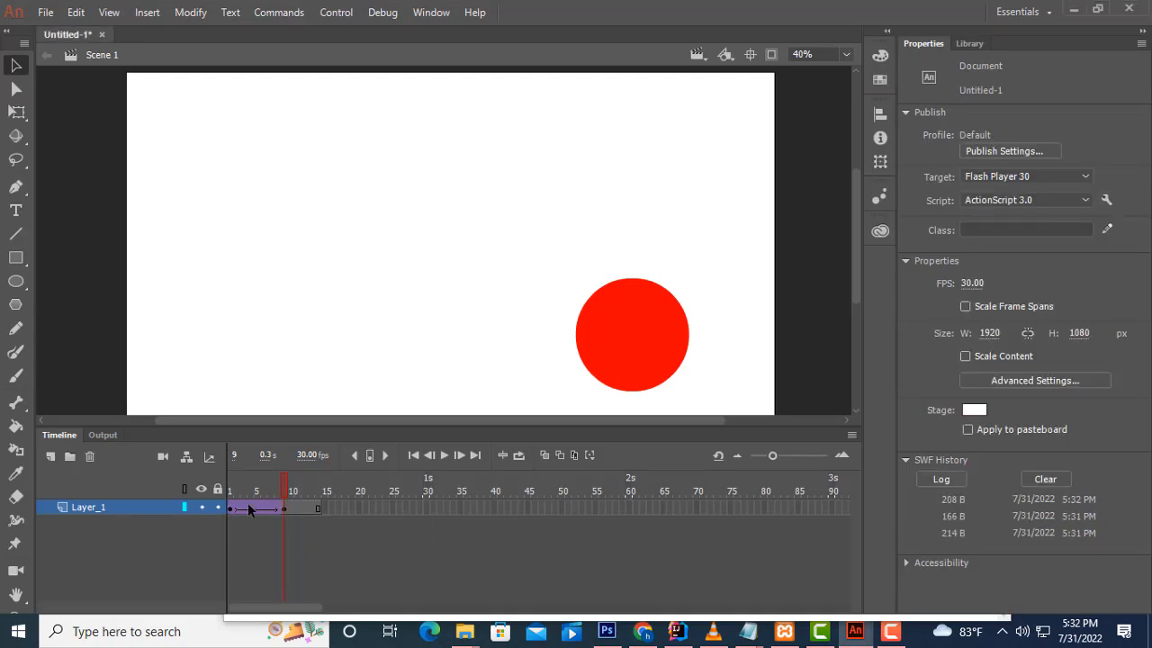
Lengthen the classic tween by moving its end keyframe to frame 34 of Layer_1, and test the slower movie.
click(282, 509)
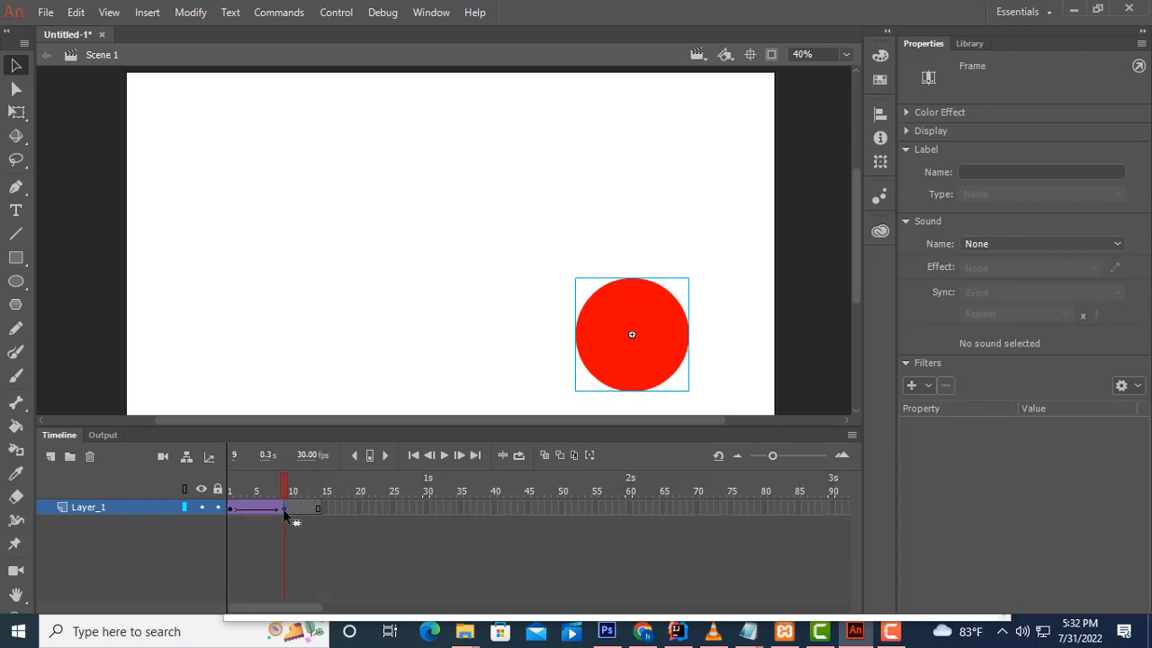
drag(306, 509, 368, 516)
drag(452, 504, 54, 435)
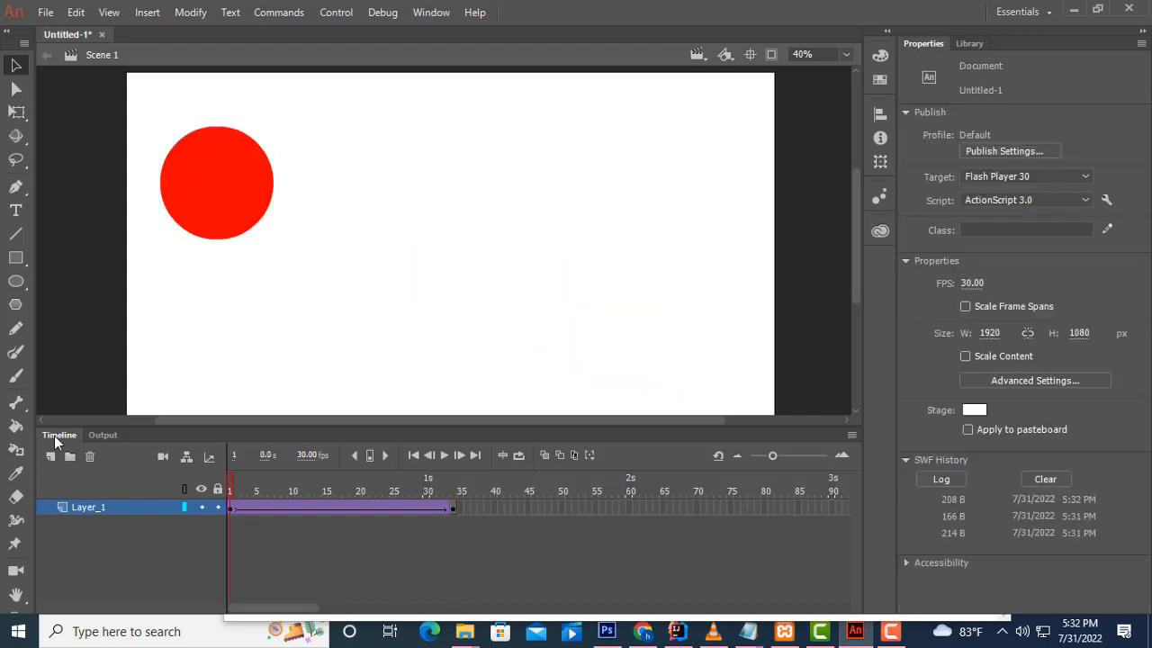
key(ctrl+Return)
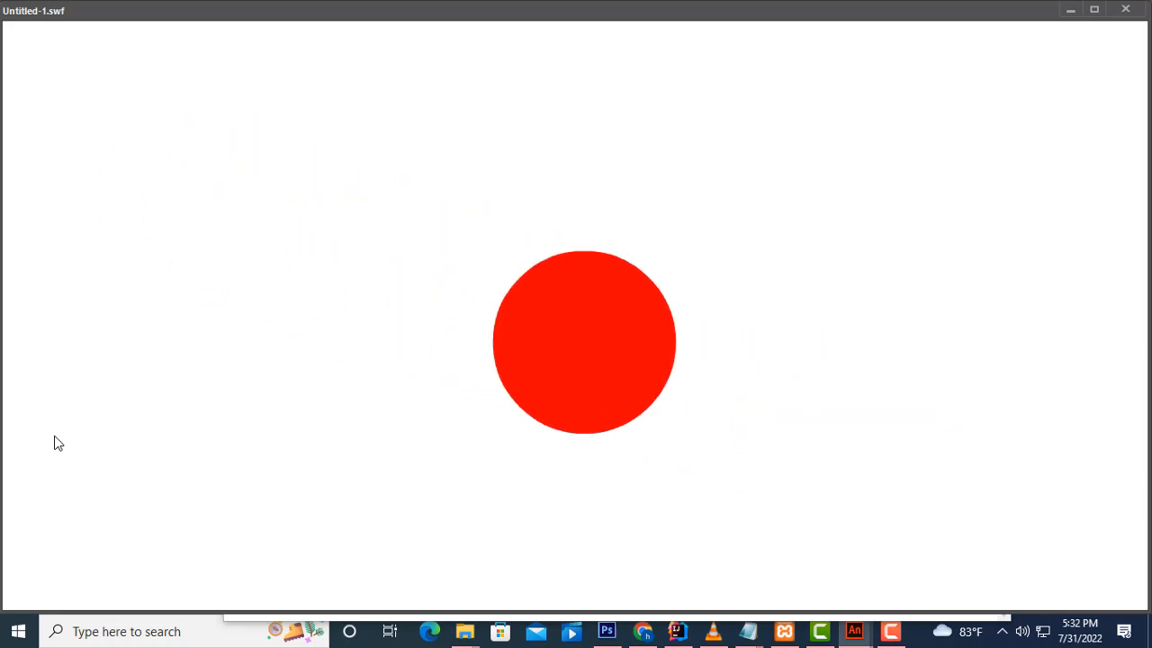
click(1126, 10)
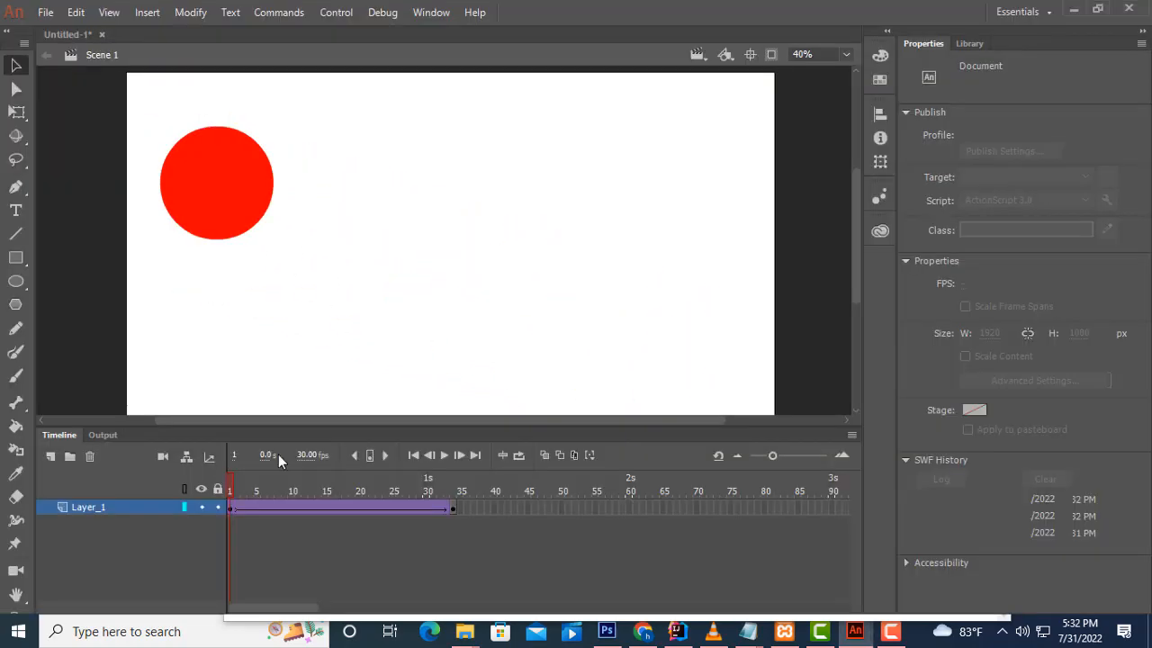
Create a new Full HD 1920 x 1080 ActionScript 3.0 document at 30 fps and show its stage at 40% zoom.
click(55, 14)
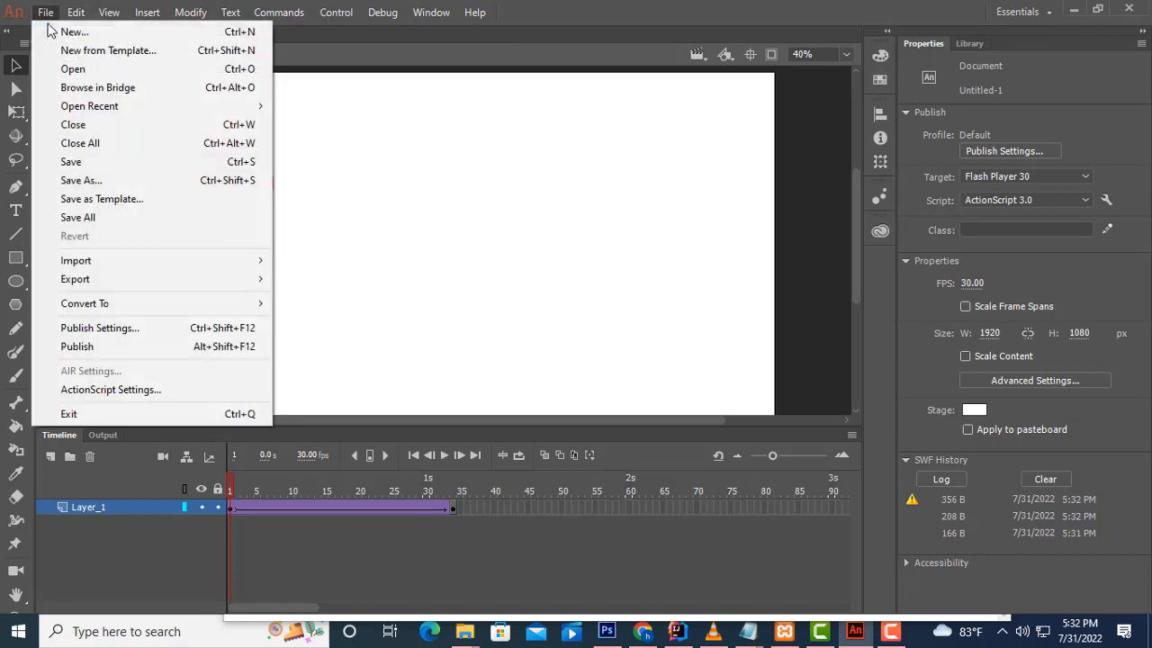
key(Escape)
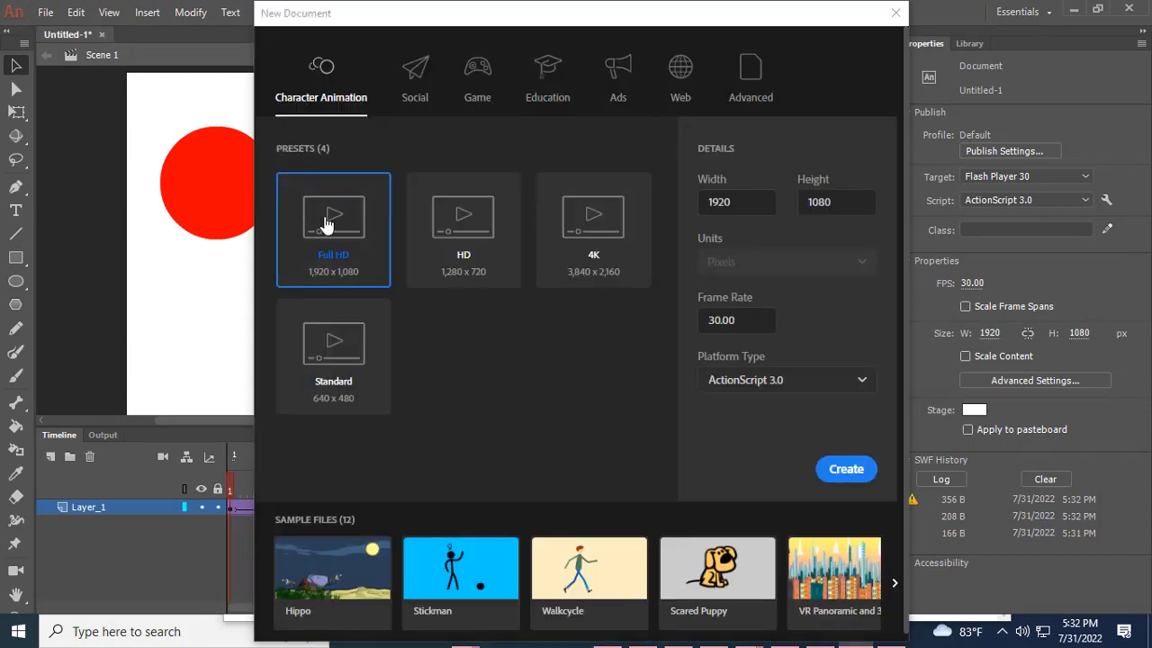
click(846, 472)
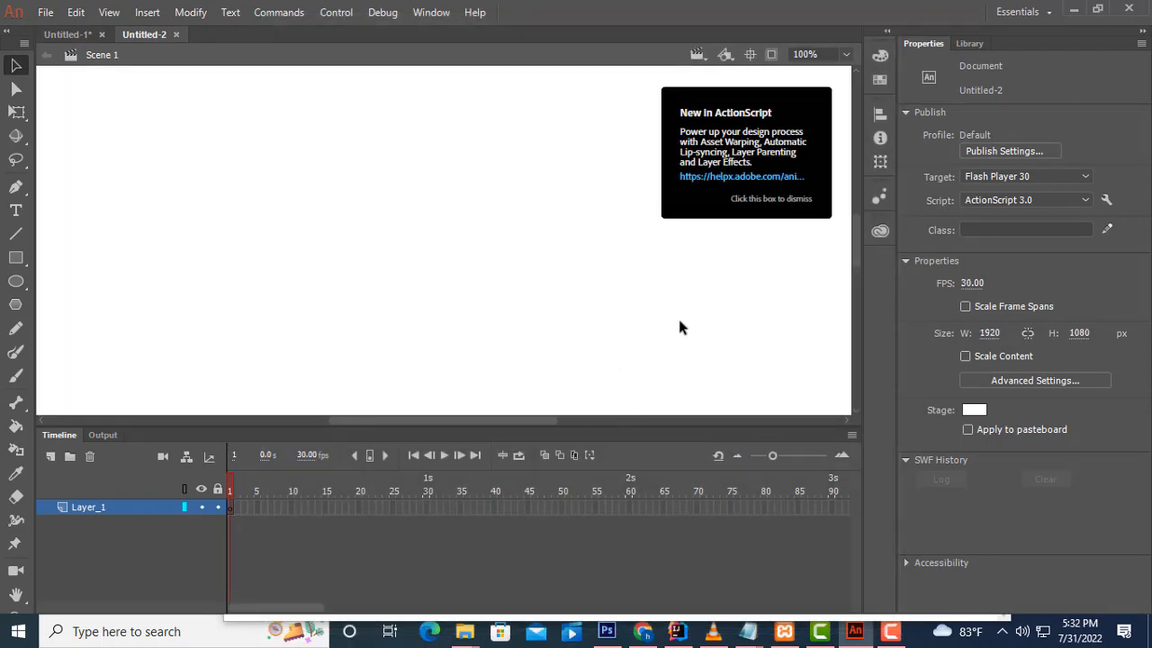
click(820, 55)
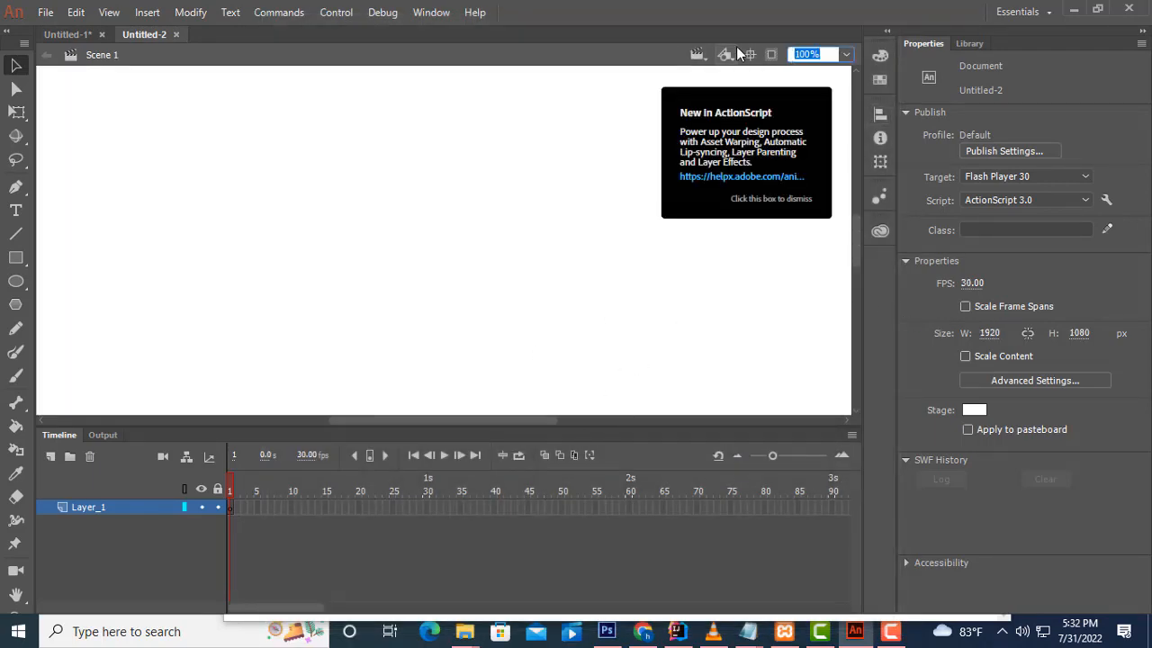
text(40)
key(Return)
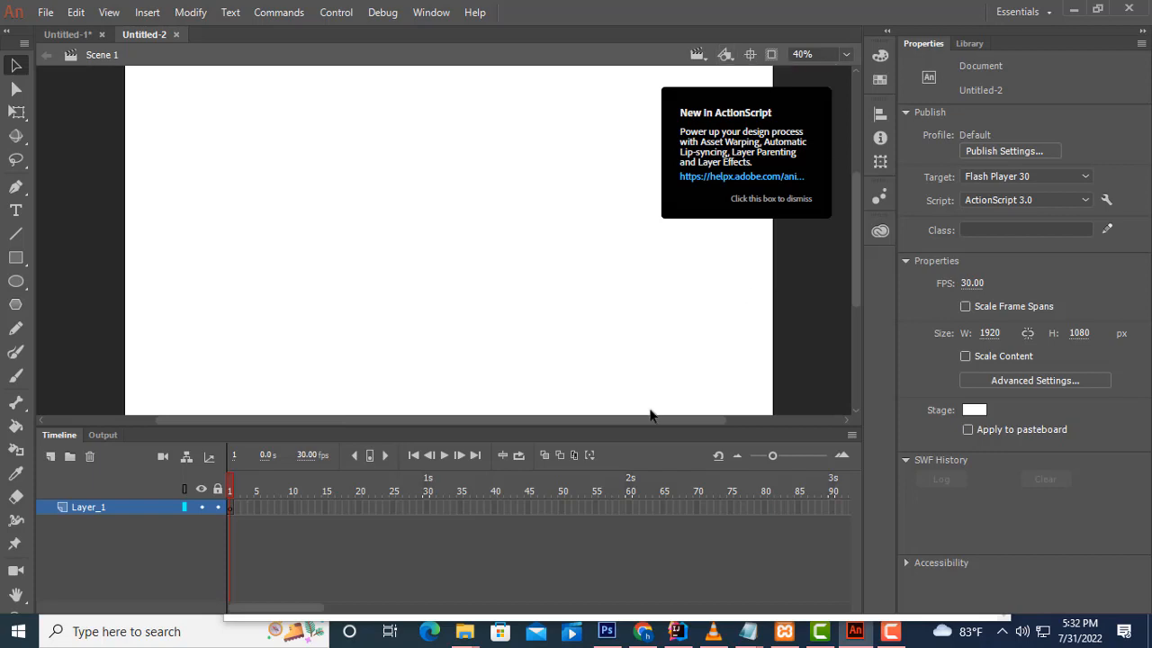
drag(599, 432, 590, 472)
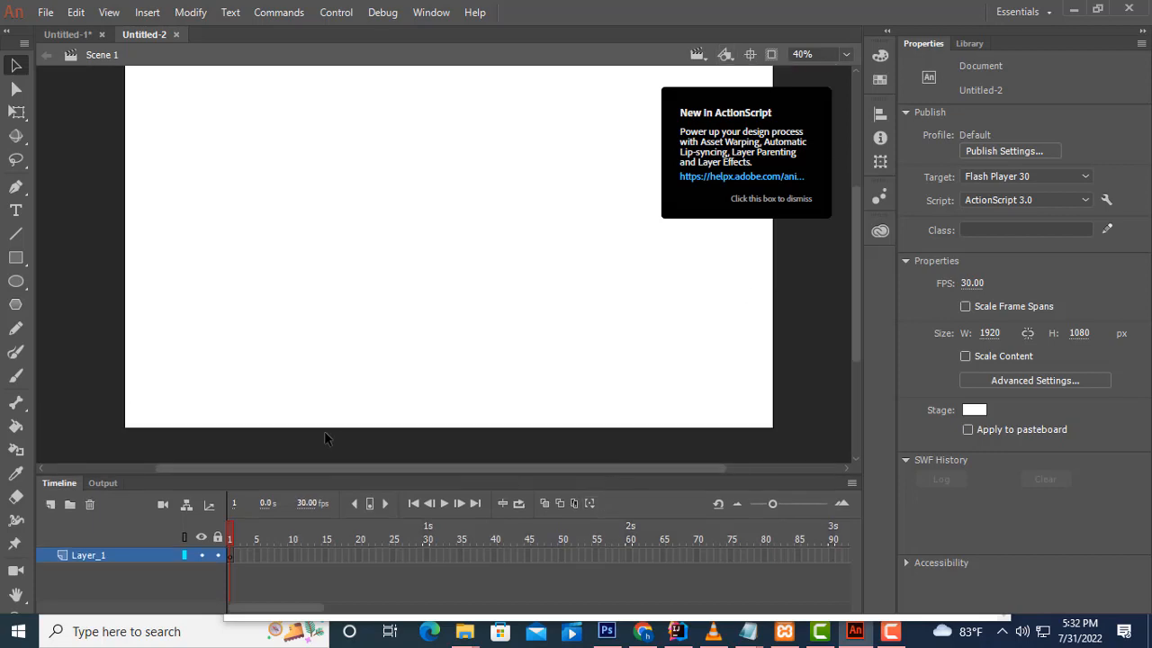
Draw a red circle without a stroke, about 334 px wide, in frame 1 near the stage's upper-left corner.
click(16, 283)
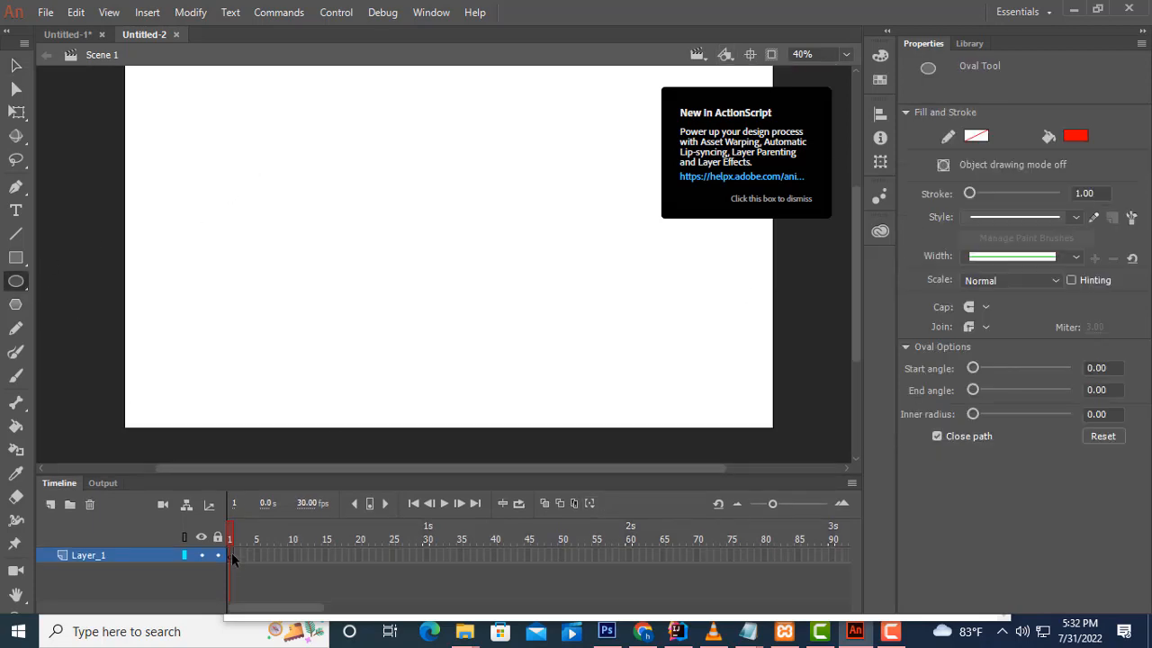
click(232, 556)
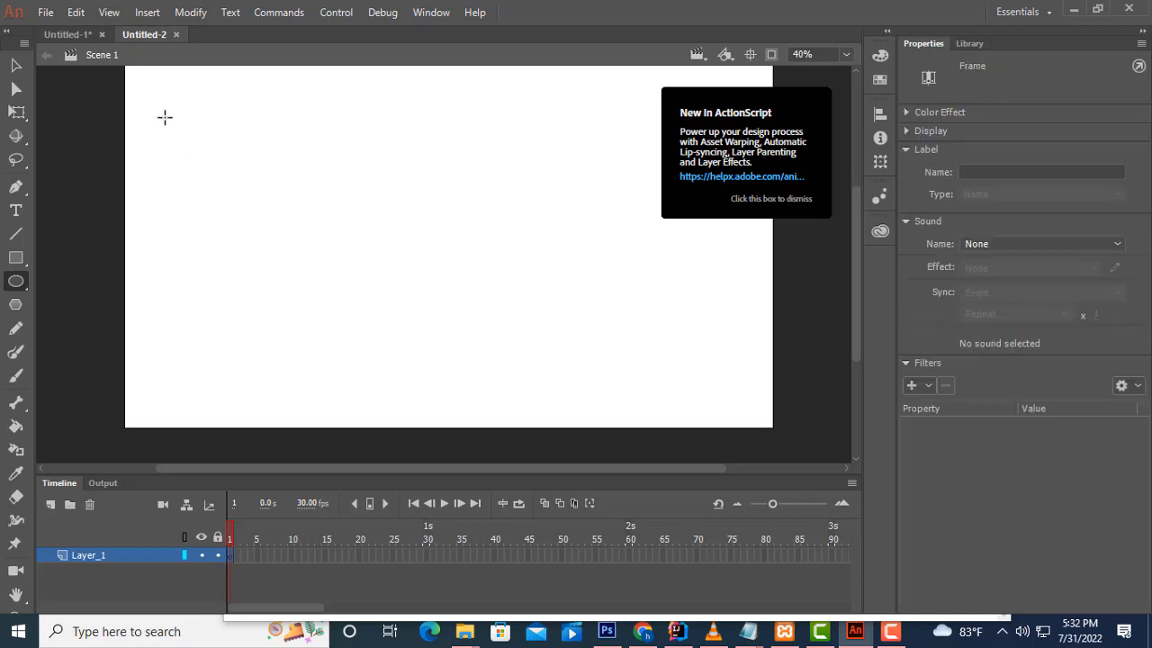
mouse_move(162, 107)
mouse_down()
mouse_move(206, 167)
mouse_move(279, 217)
mouse_up()
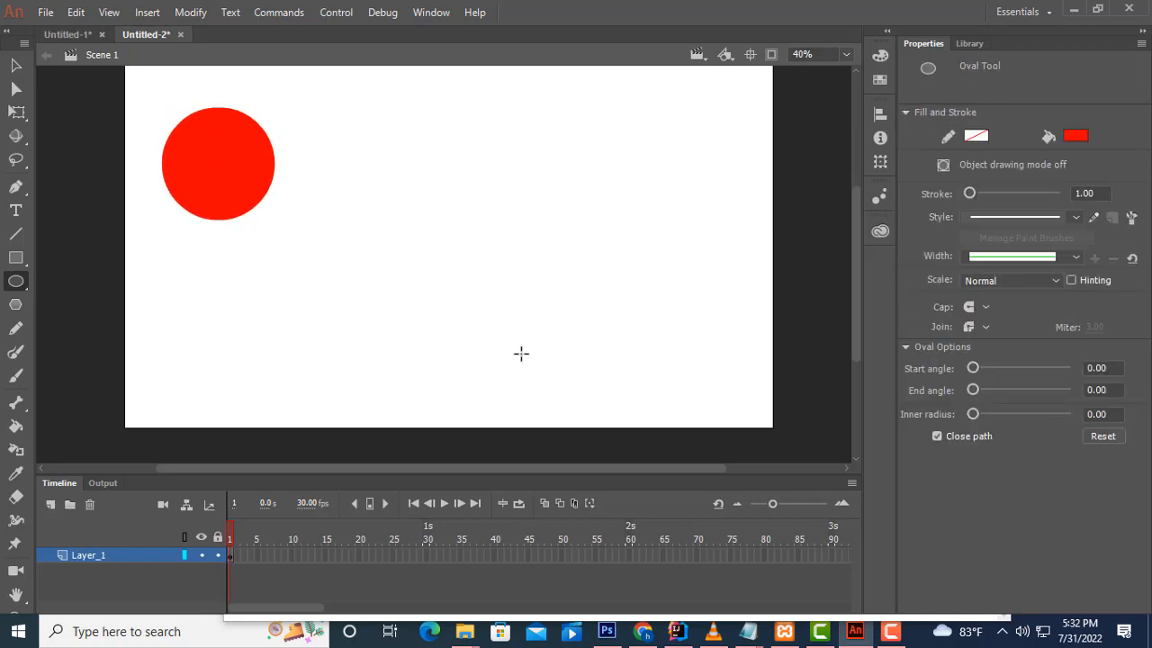
Insert a keyframe at frame 40 of Layer_1 and move its circle to the stage's lower-right area, about X 1497, Y 645.
click(497, 556)
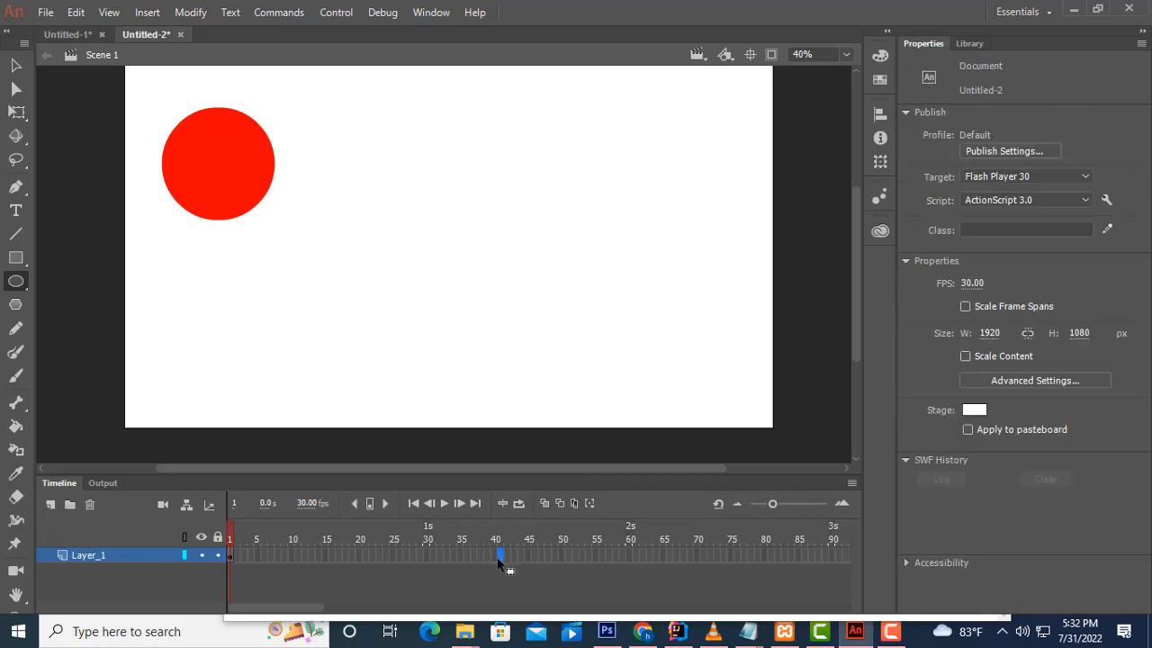
right_click(496, 556)
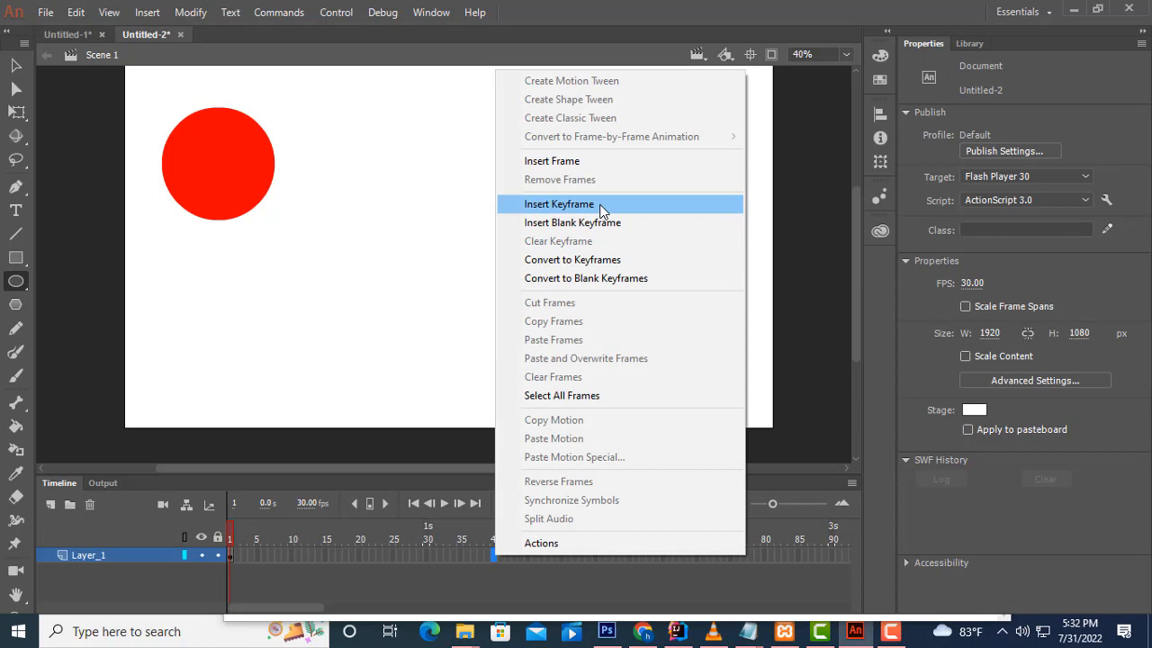
click(559, 204)
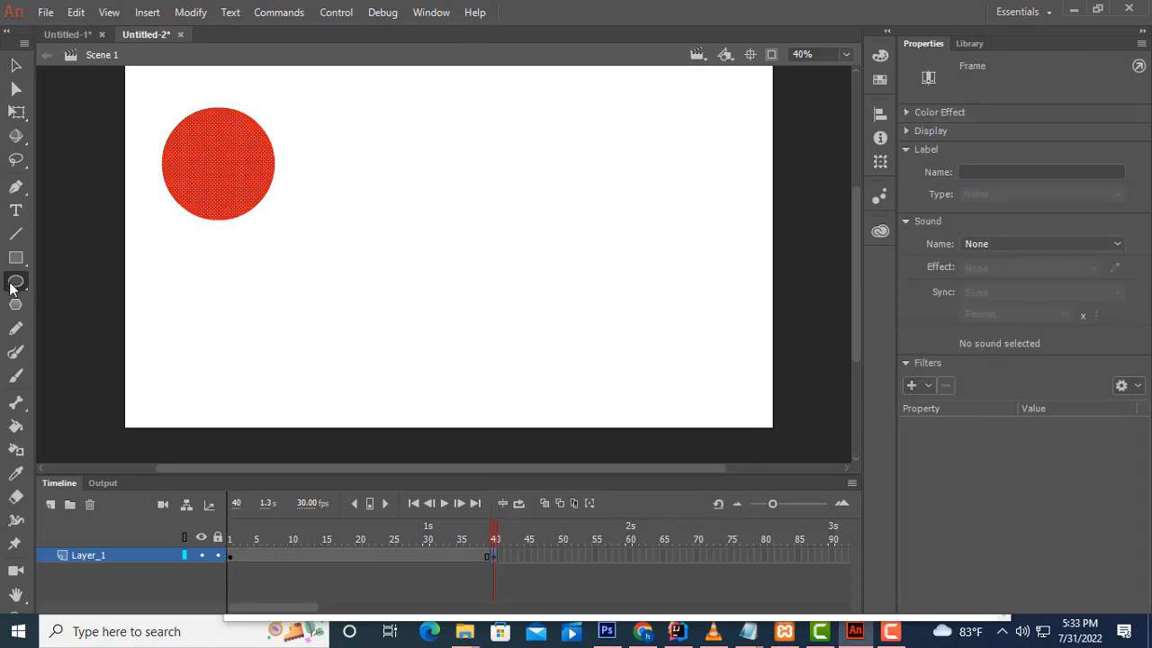
click(16, 65)
click(249, 182)
drag(249, 183, 664, 318)
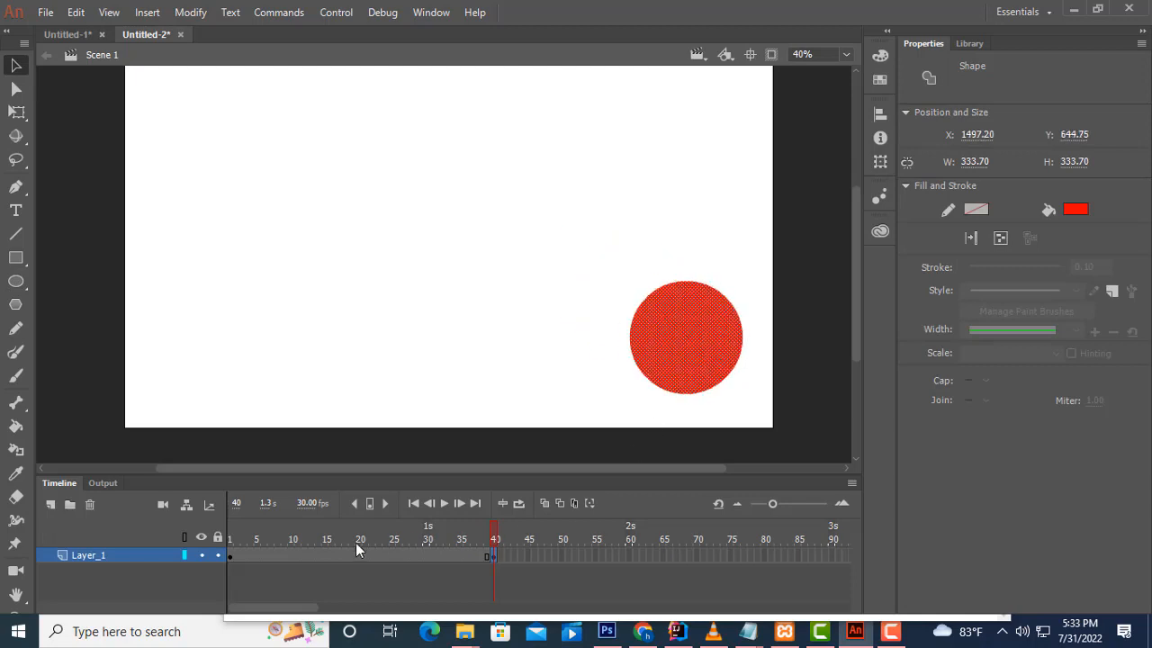
Create a classic tween between frames 1 and 40 of Layer_1, converting the frame content to a symbol.
click(327, 556)
right_click(328, 556)
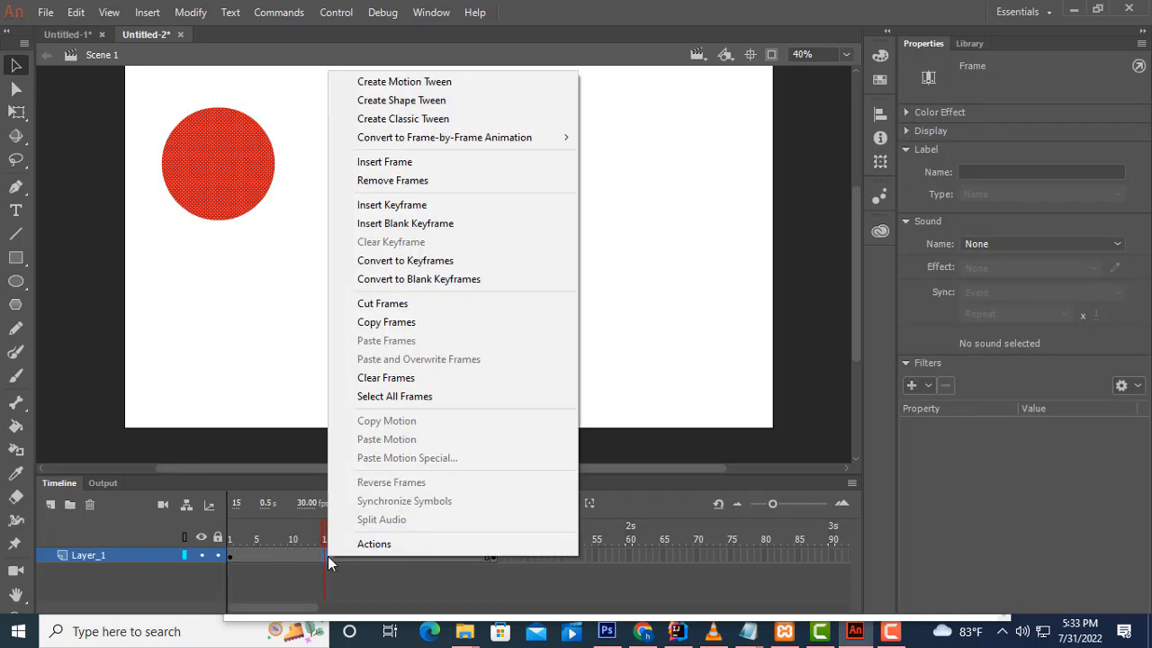
click(451, 118)
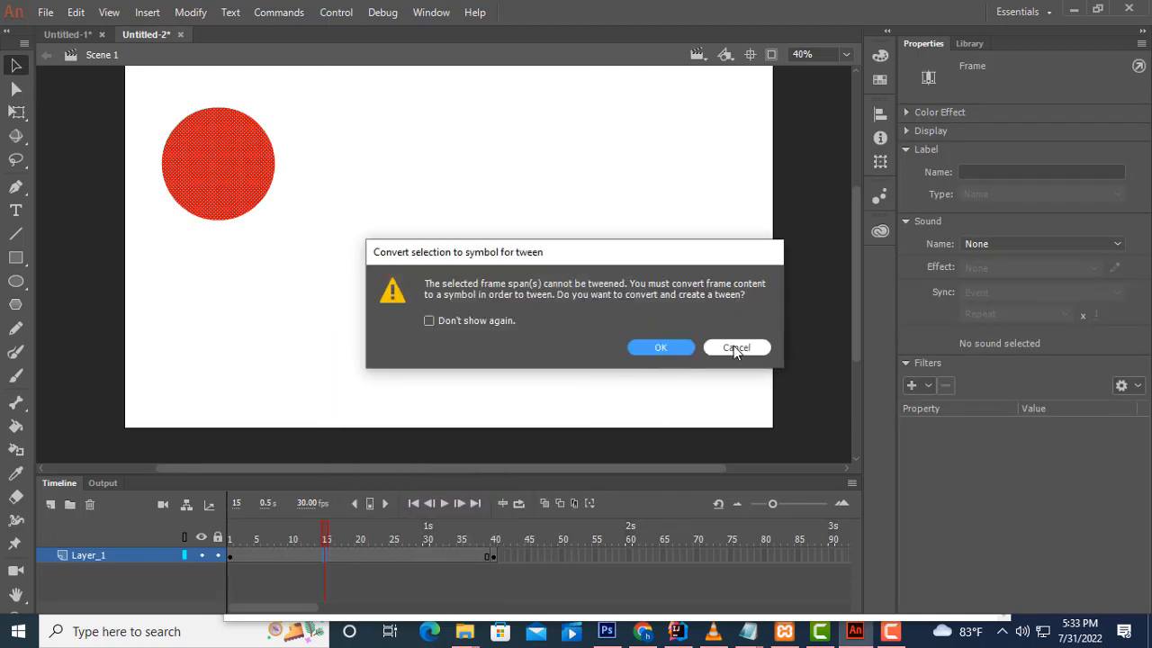
click(654, 350)
Scrub the new tween to frame 40, test the movie of the second document, and close the preview.
drag(320, 536, 511, 549)
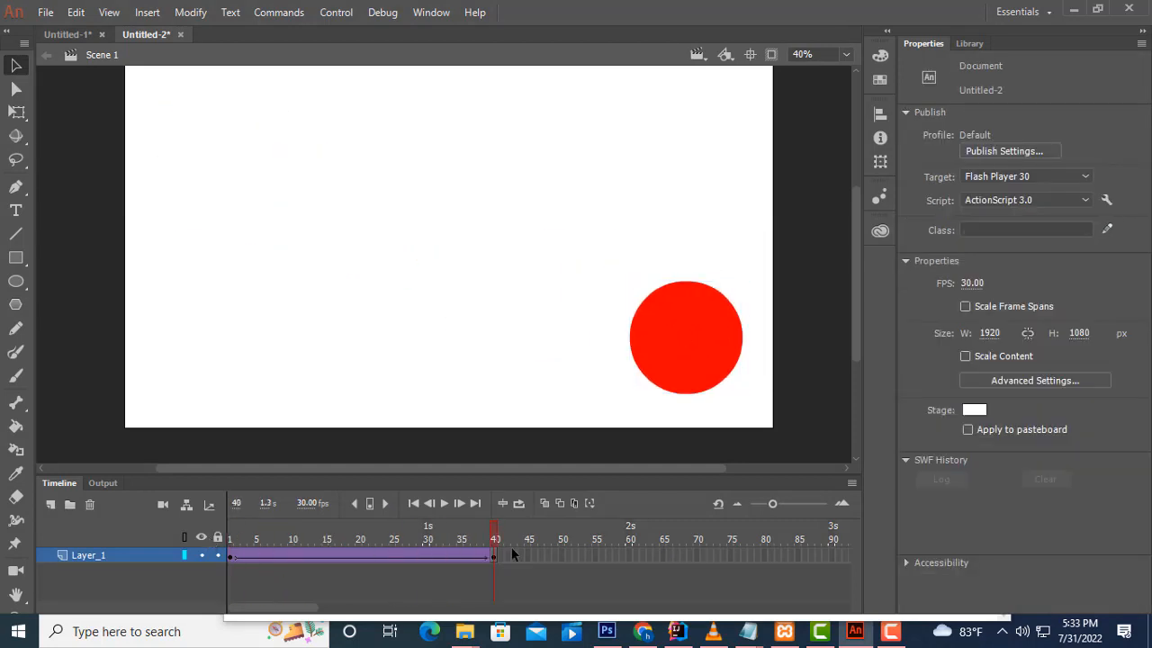
key(ctrl+Return)
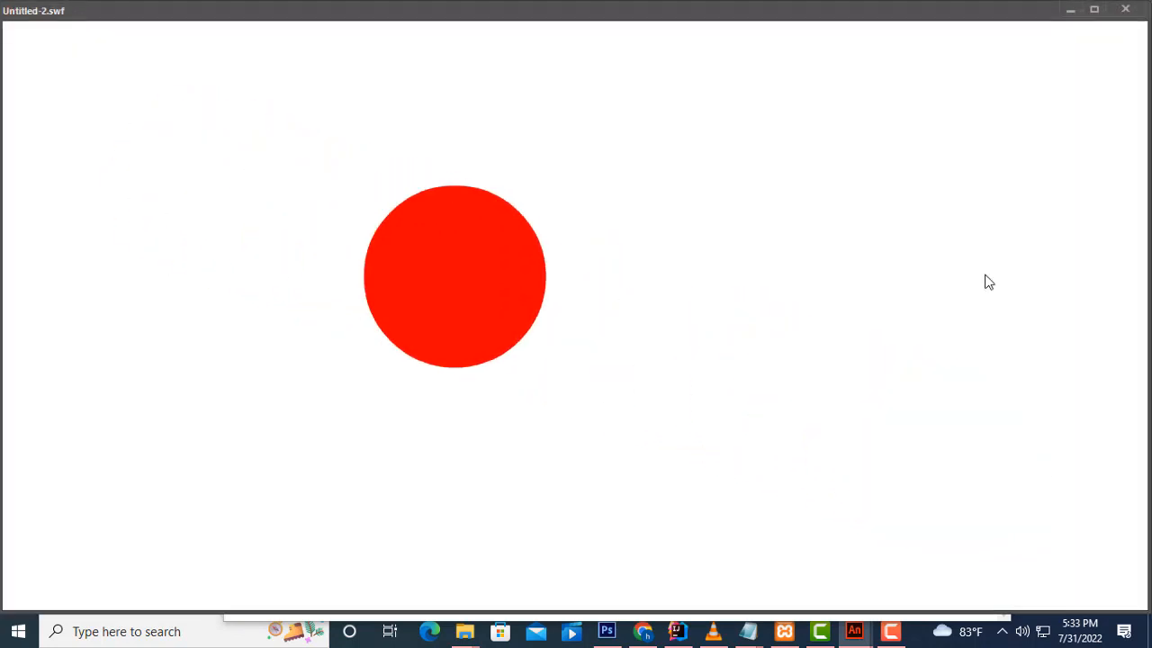
click(1120, 11)
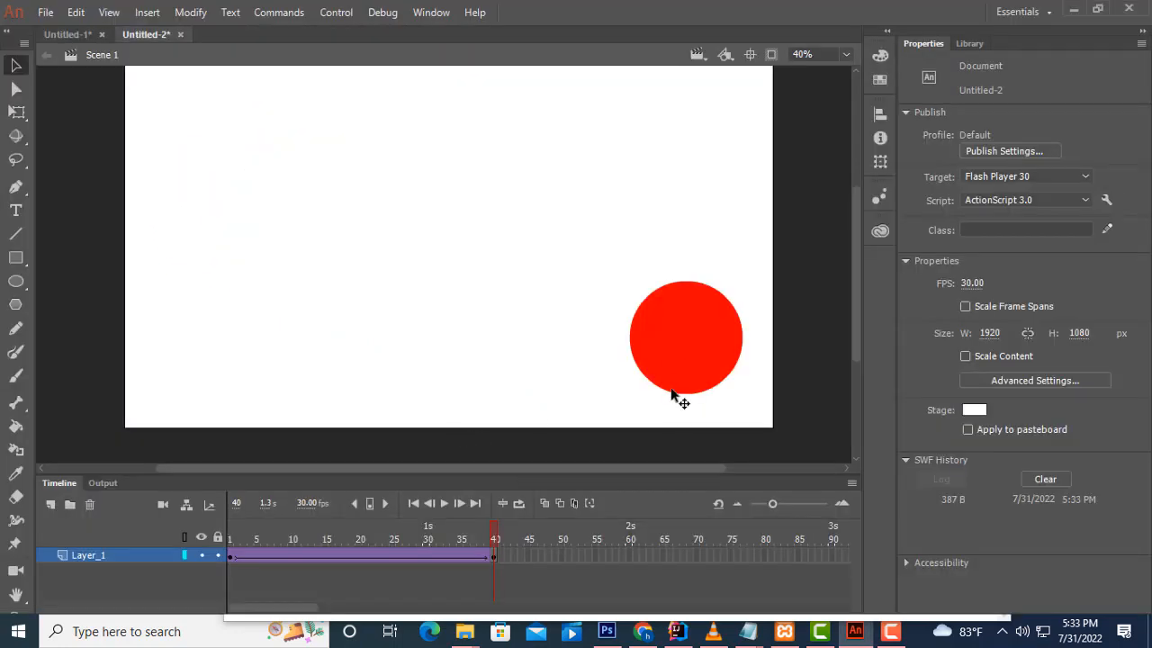
Insert a keyframe at frame 65 of Layer_1.
scroll(683, 306, up, 4)
scroll(679, 378, down, 4)
scroll(684, 369, up, 2)
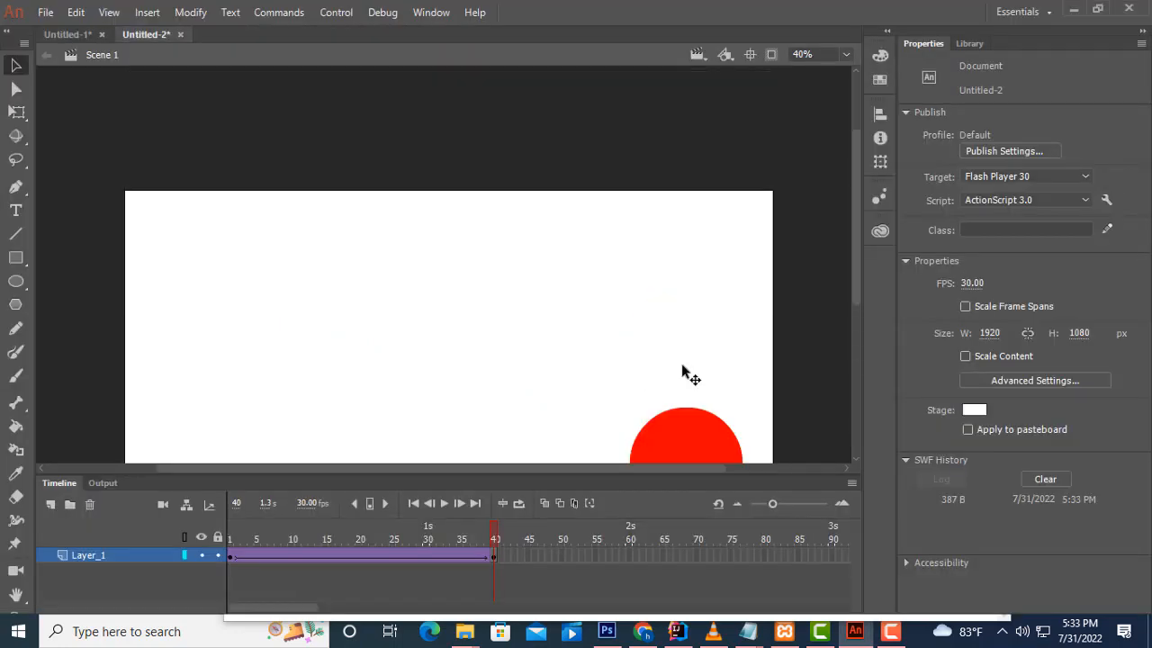
scroll(689, 234, down, 3)
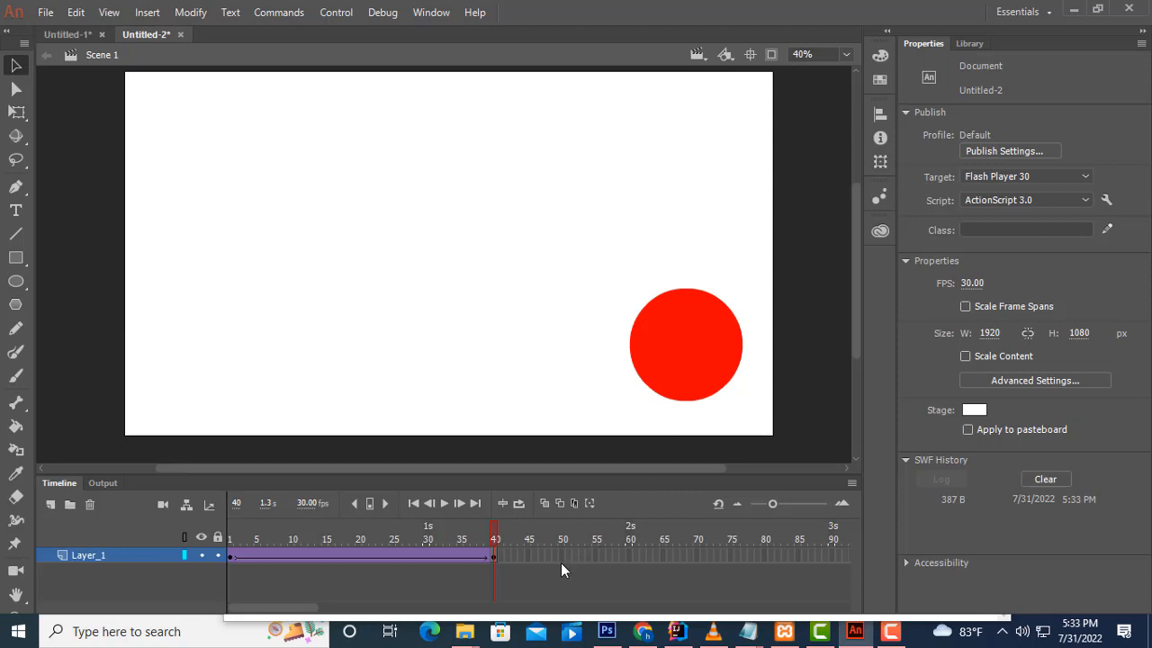
right_click(663, 556)
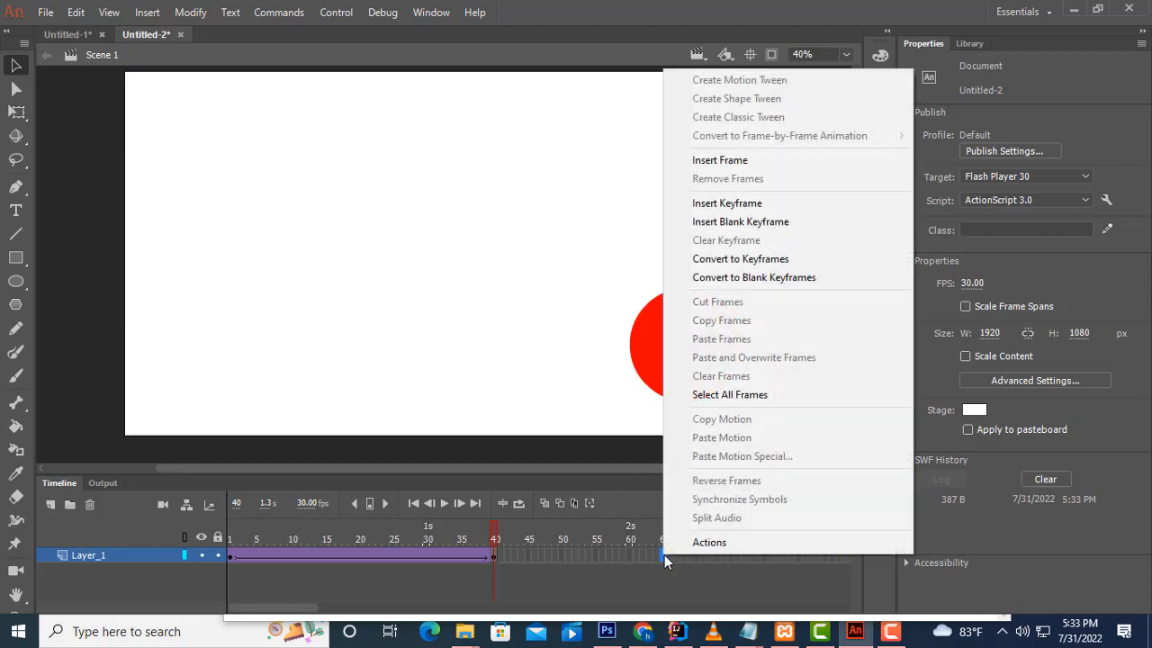
click(760, 203)
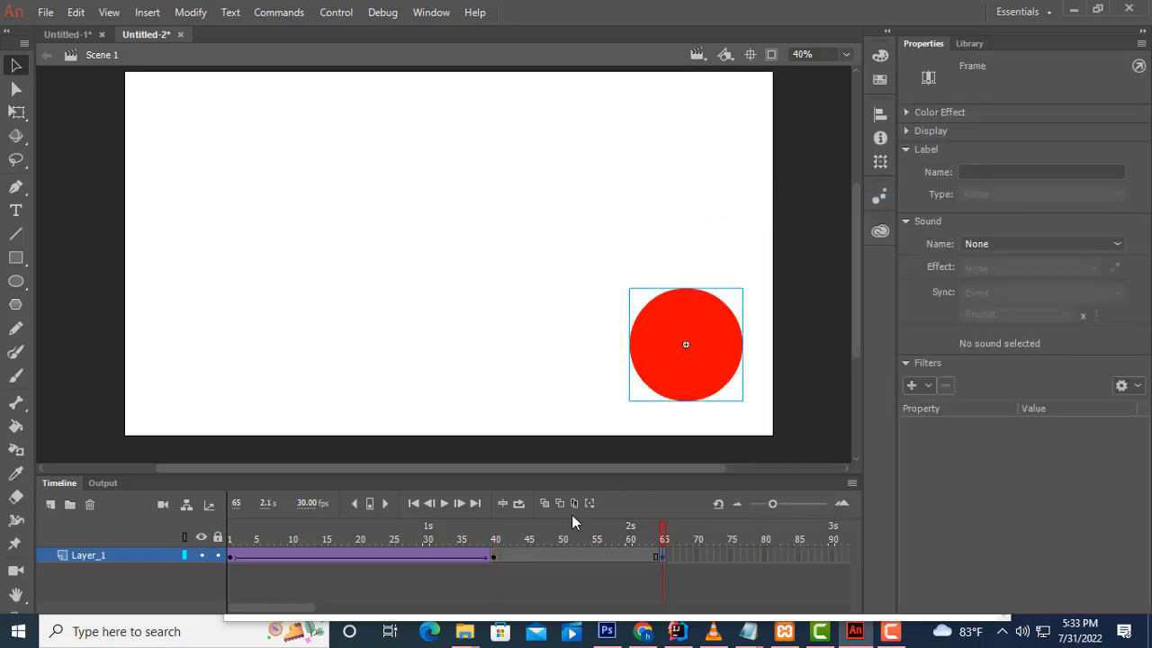
scroll(730, 381, up, 3)
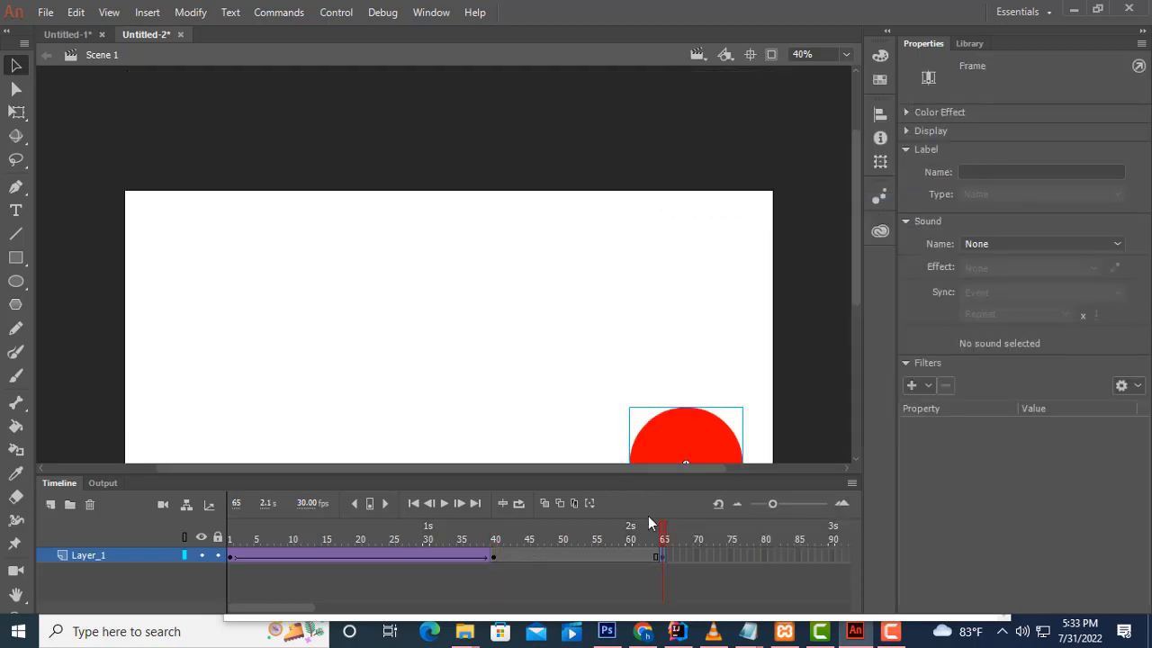
Move the circle at frame 65 to the stage's upper-right corner, about X 1702, Y 187, and create a classic tween between frames 40 and 65.
drag(720, 460, 729, 233)
scroll(825, 245, down, 3)
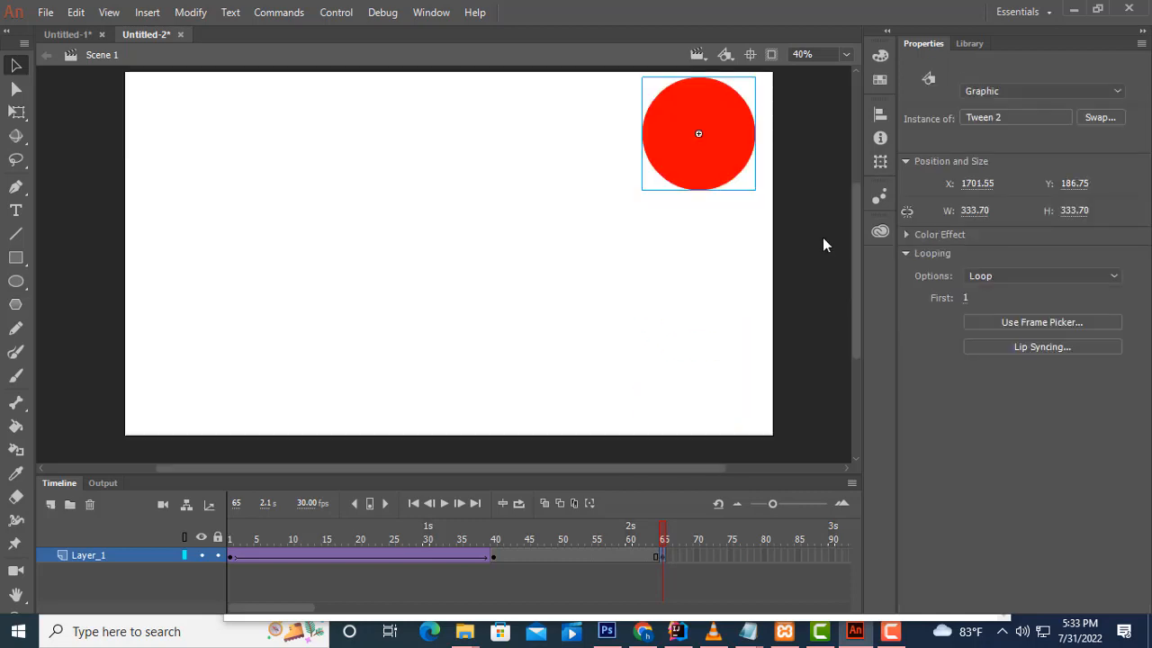
click(583, 555)
right_click(585, 554)
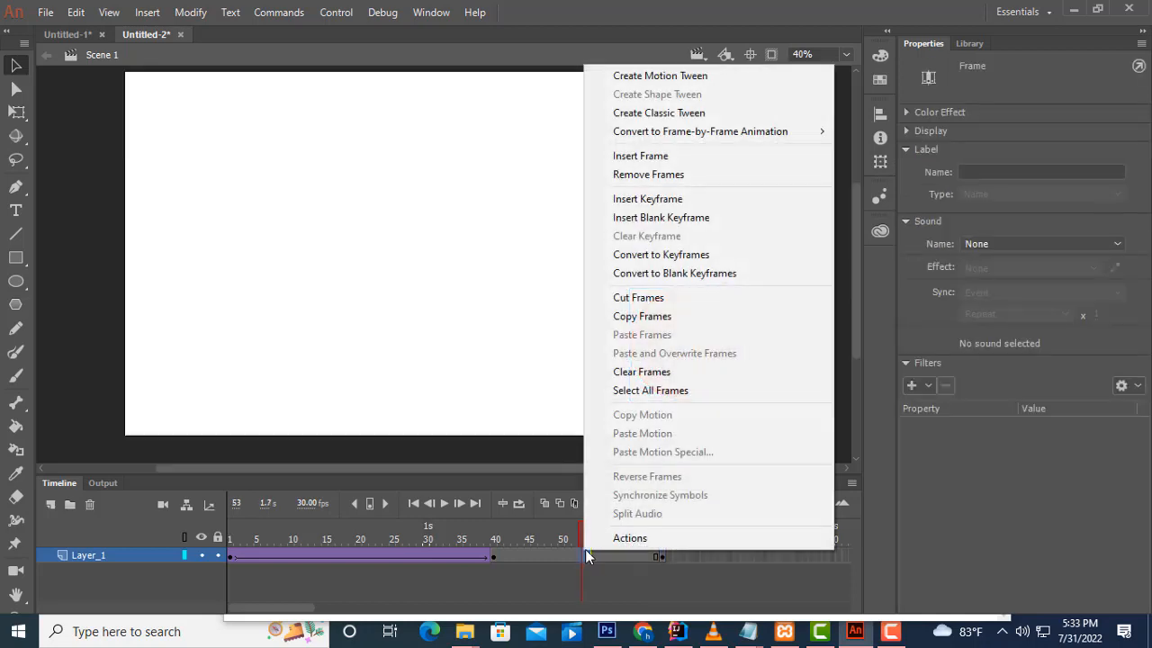
click(697, 112)
drag(585, 539, 661, 559)
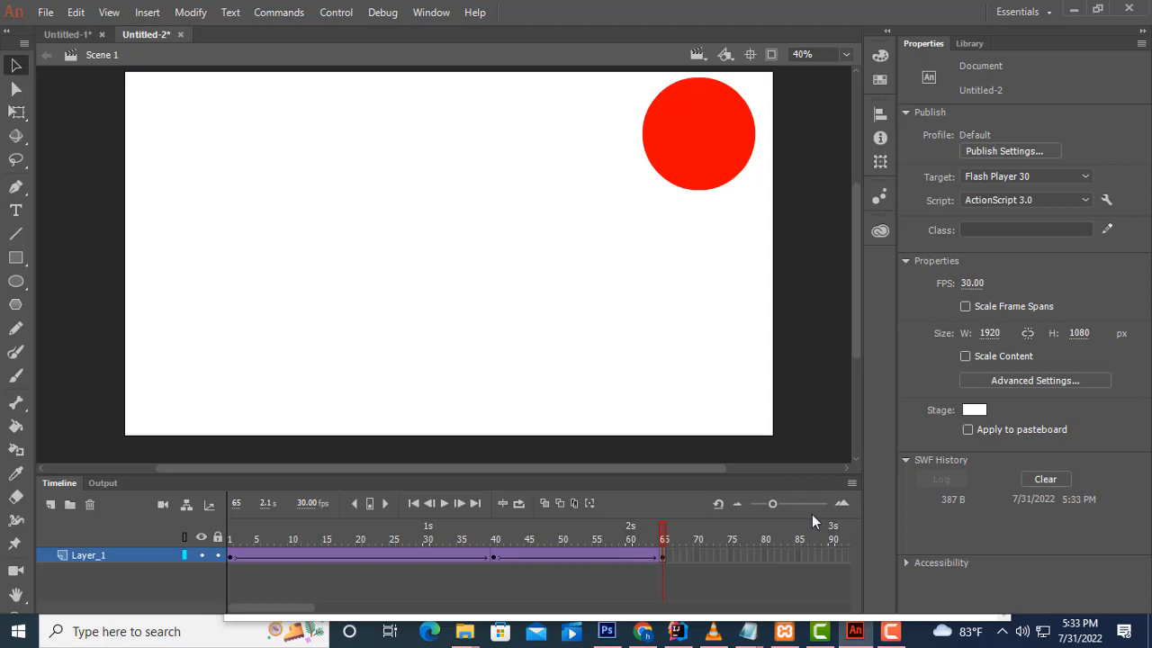
Insert a keyframe at frame 90 of Layer_1 and move its circle to the stage's lower middle, about X 824, Y 859.
right_click(832, 555)
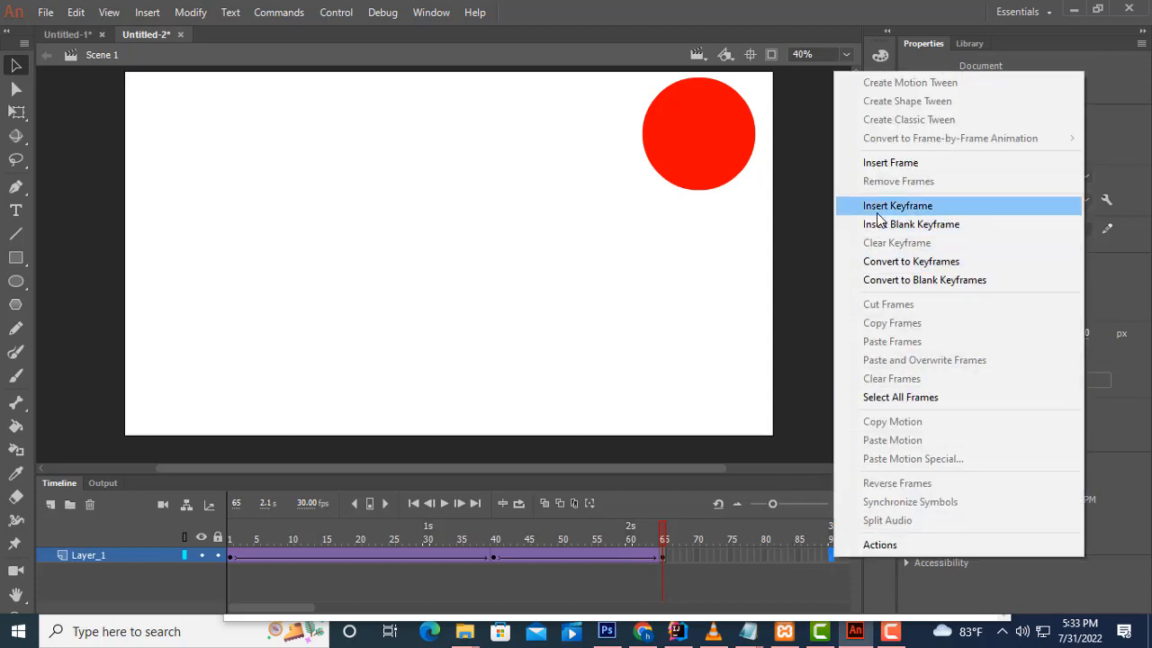
click(891, 206)
click(715, 150)
drag(715, 150, 418, 379)
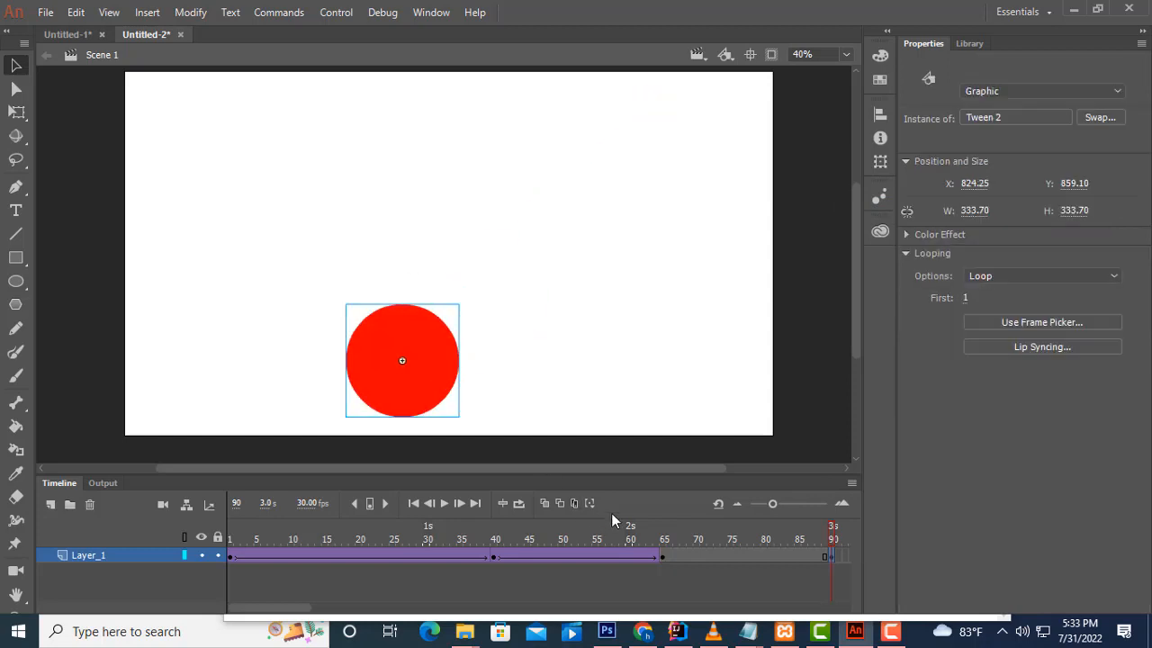
Create a classic tween between frames 65 and 90 of Layer_1.
right_click(758, 556)
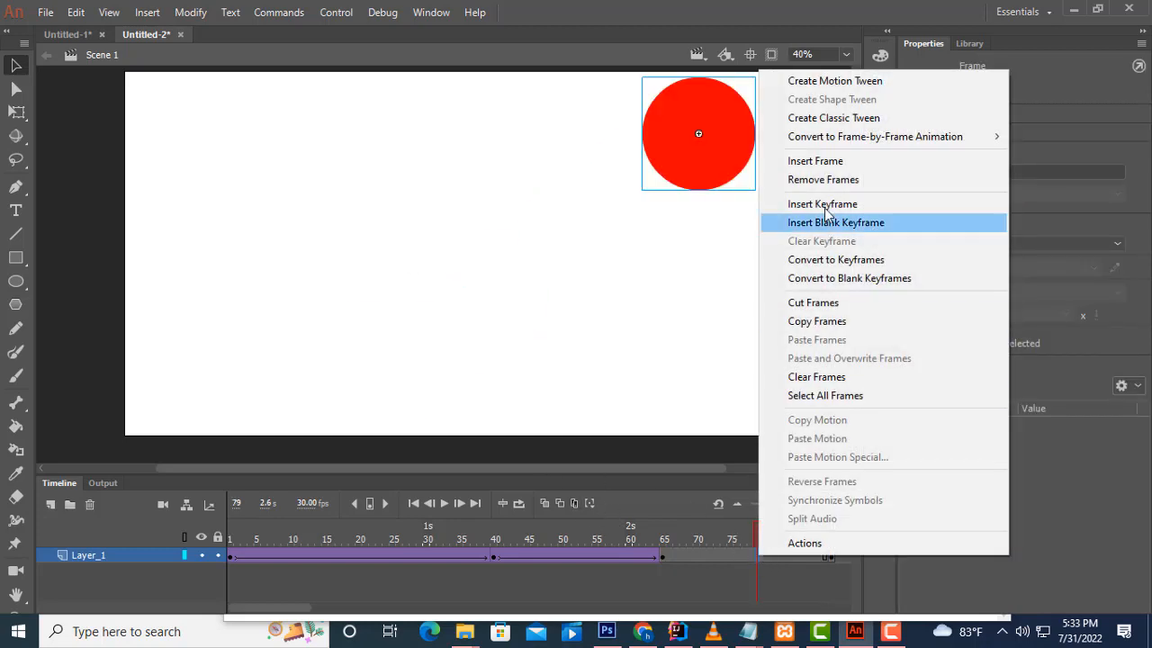
click(834, 118)
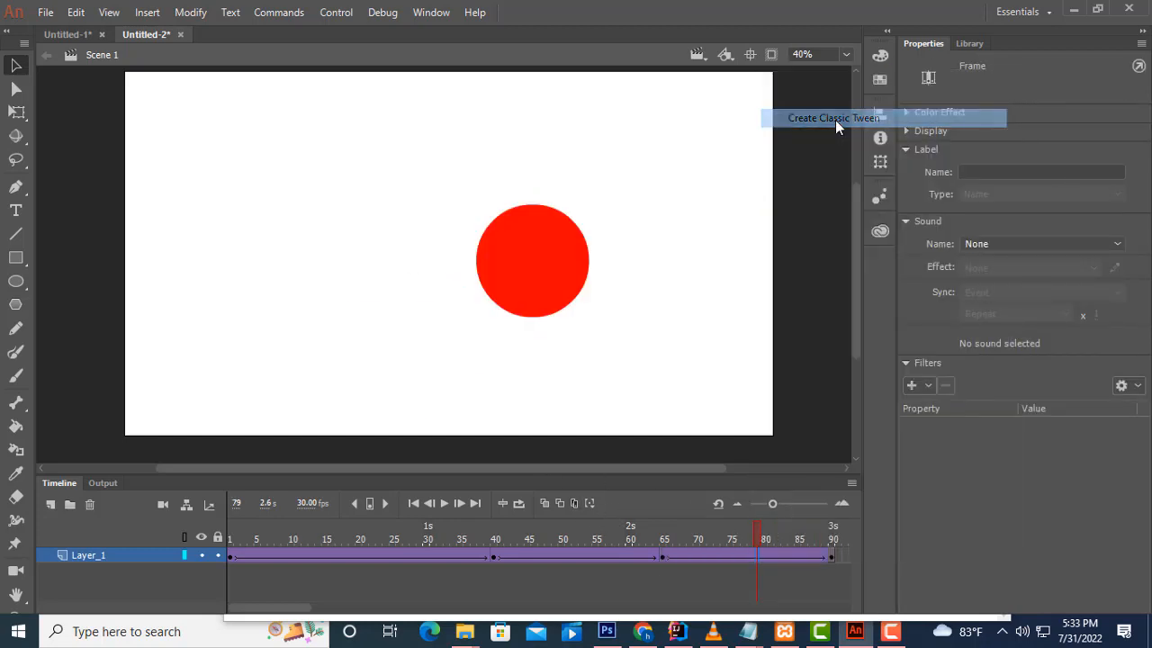
Test the movie with all three tweens, close the preview, and scrub the last tween to frame 87.
key(ctrl+Return)
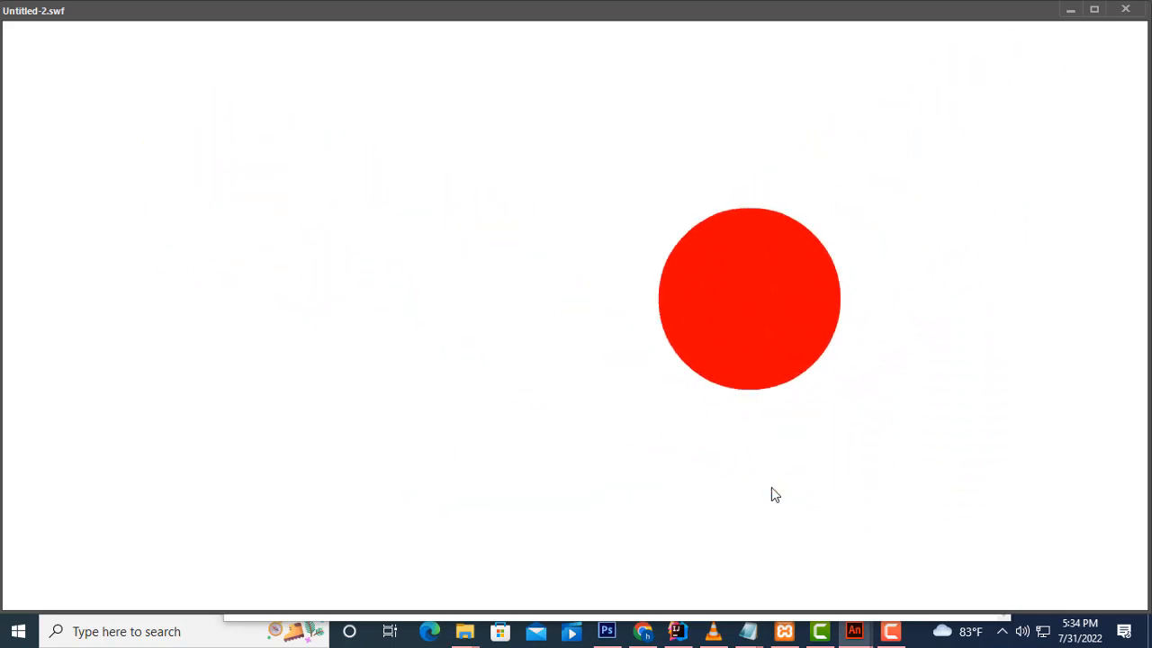
click(1124, 11)
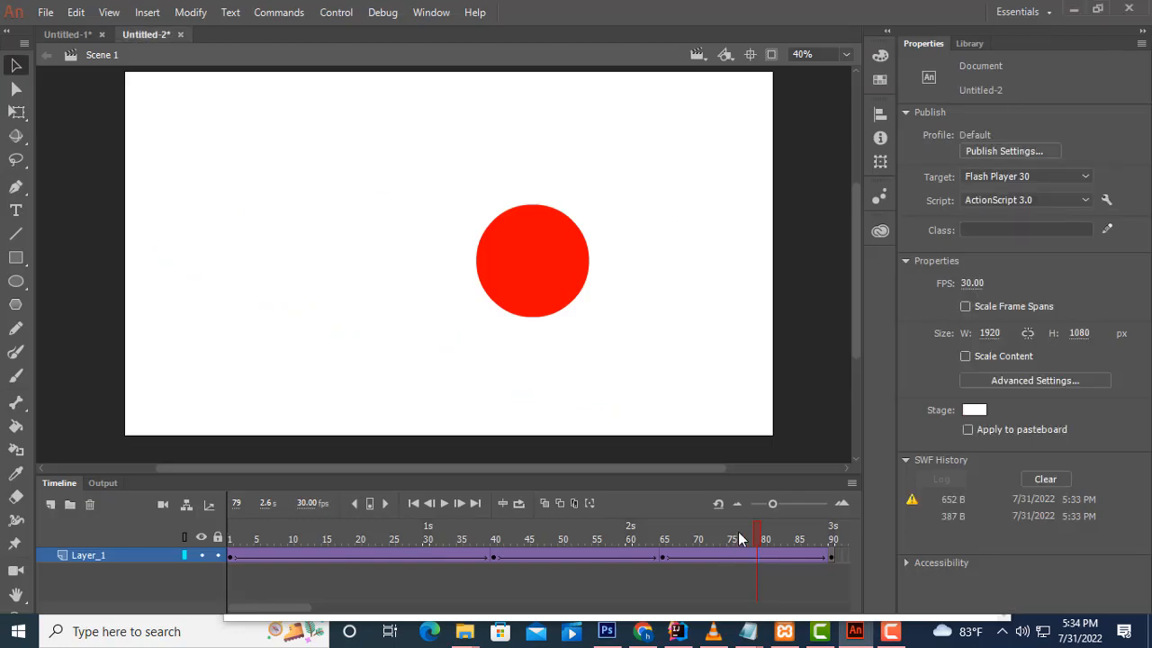
drag(773, 529, 808, 557)
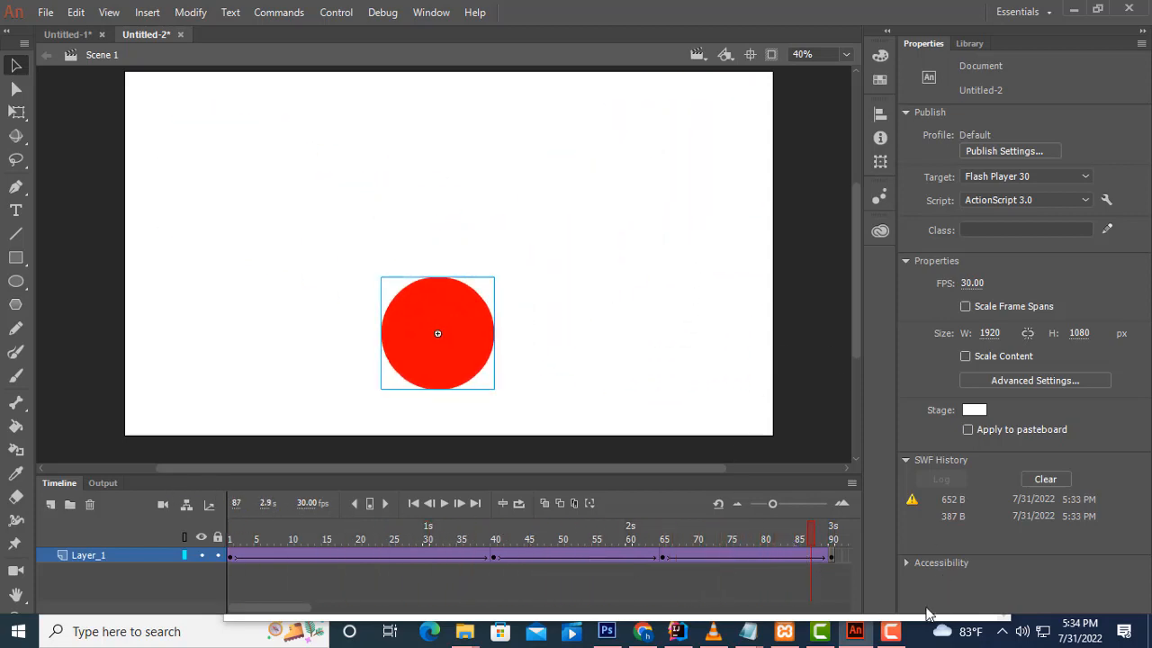